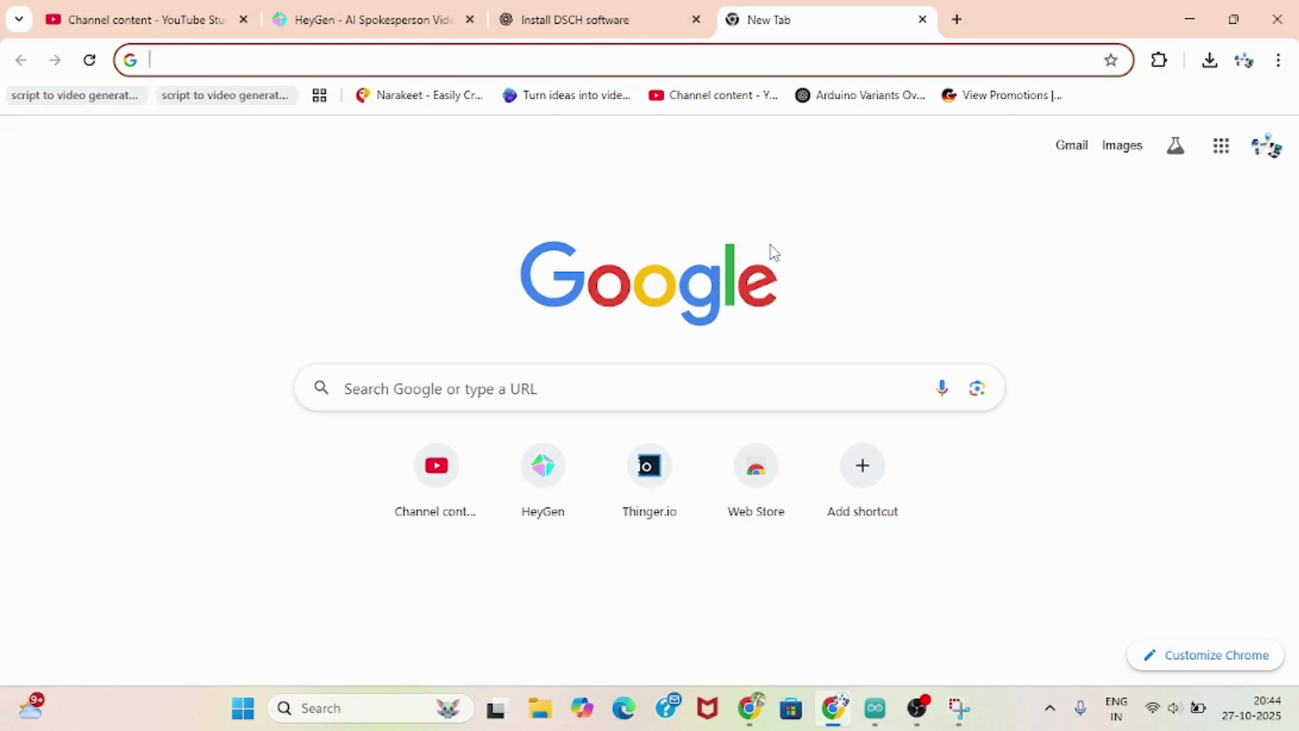
Step: Search the web for dsch lite 3.5 and open the Microwind Lite 3.5 Download page from Software Informer
type("dsch")
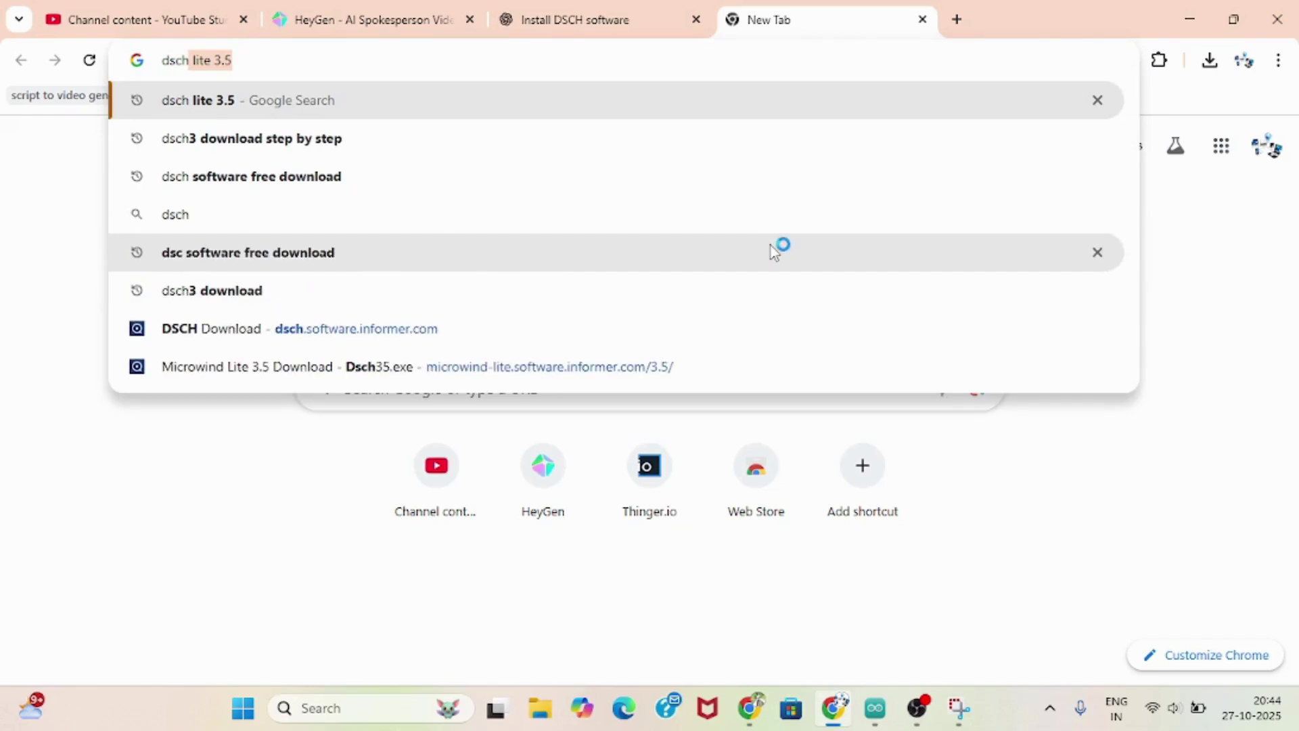
key("Right")
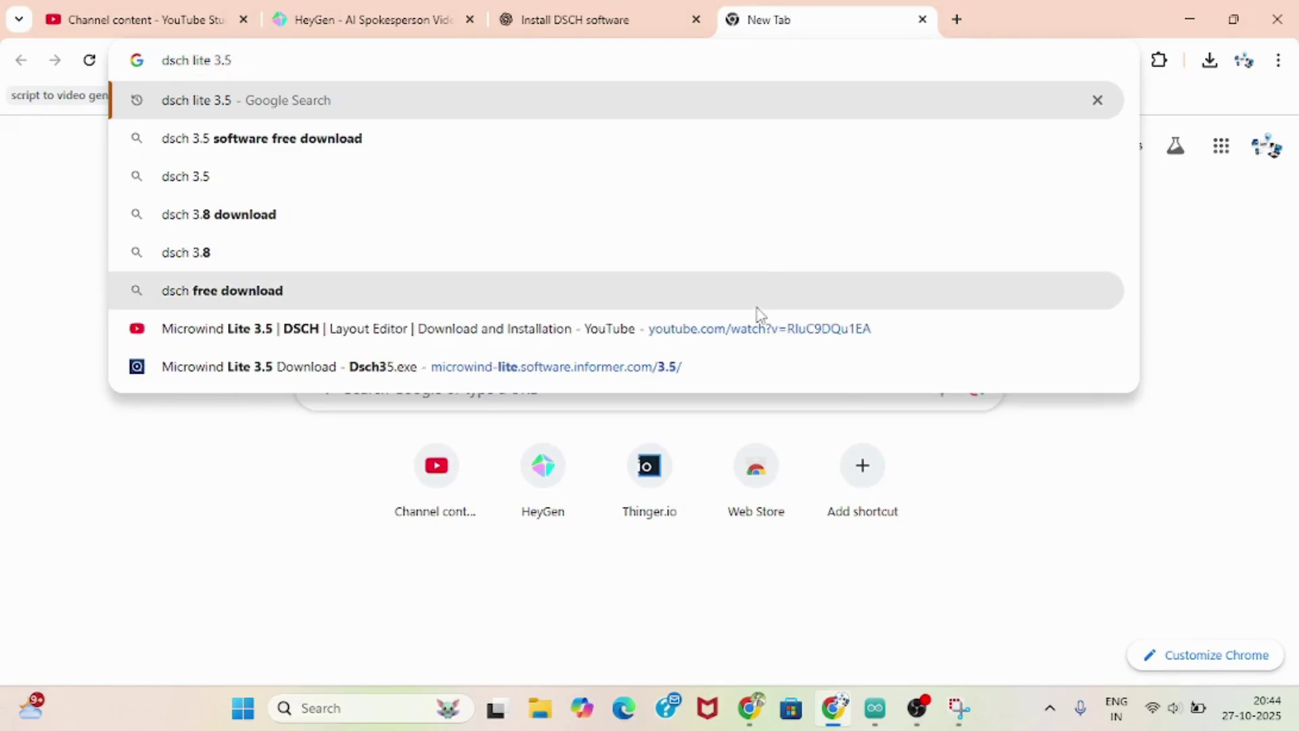
key("Return")
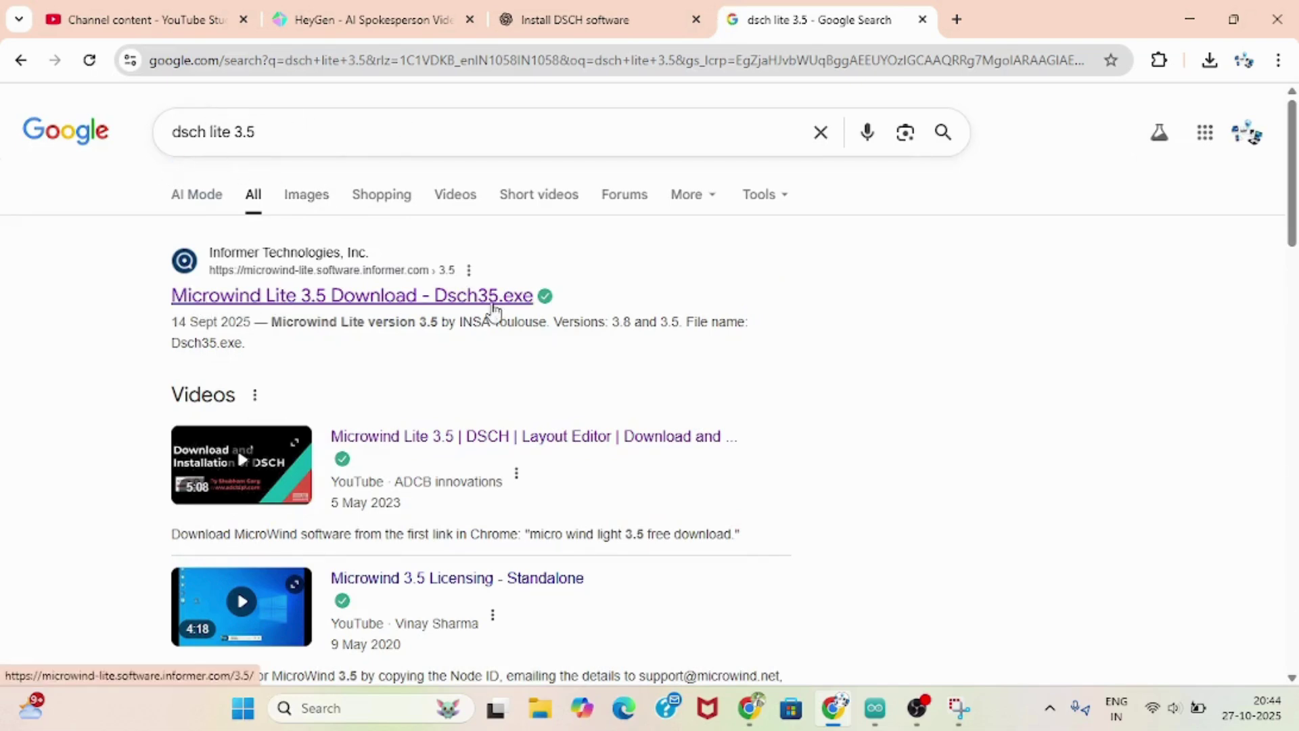
left_click(382, 301)
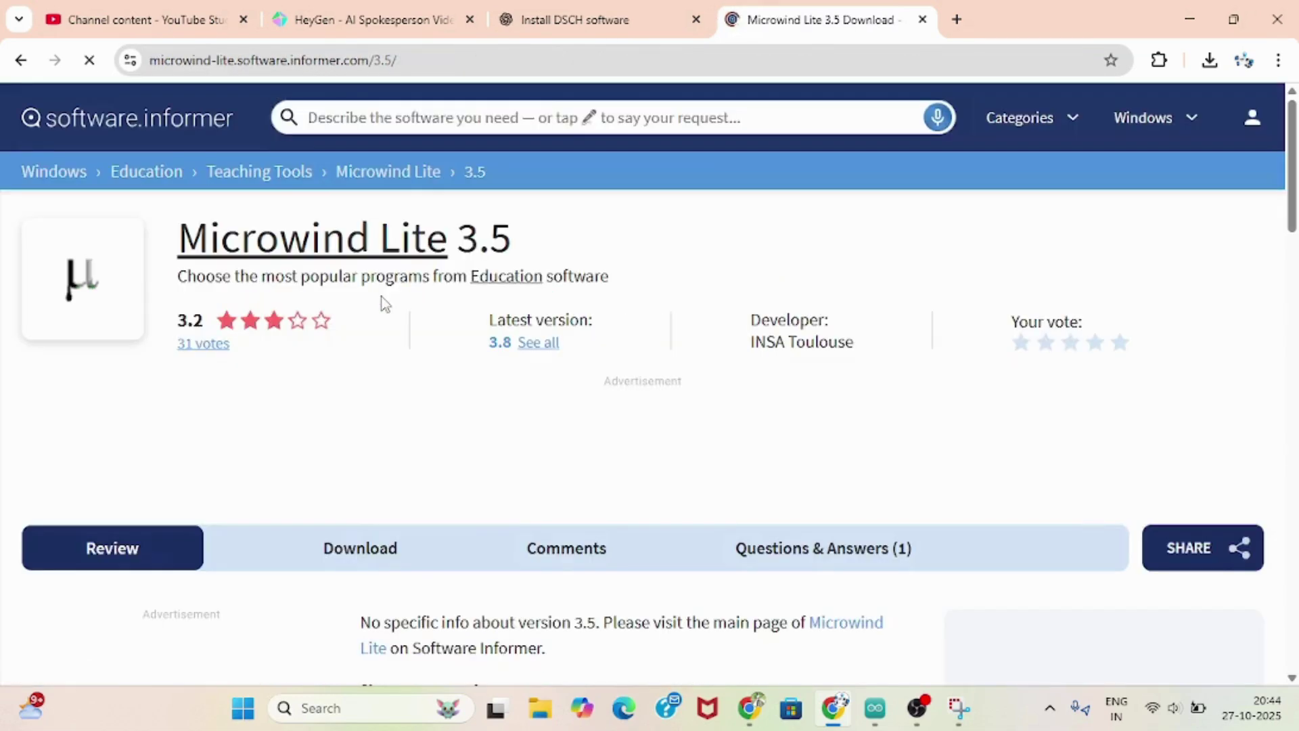
Step: Go to the Microwind Lite download page, close the advertisement, and download version 3.5.12.1 of microwindlite35.exe
scroll(363, 329, "down", 4)
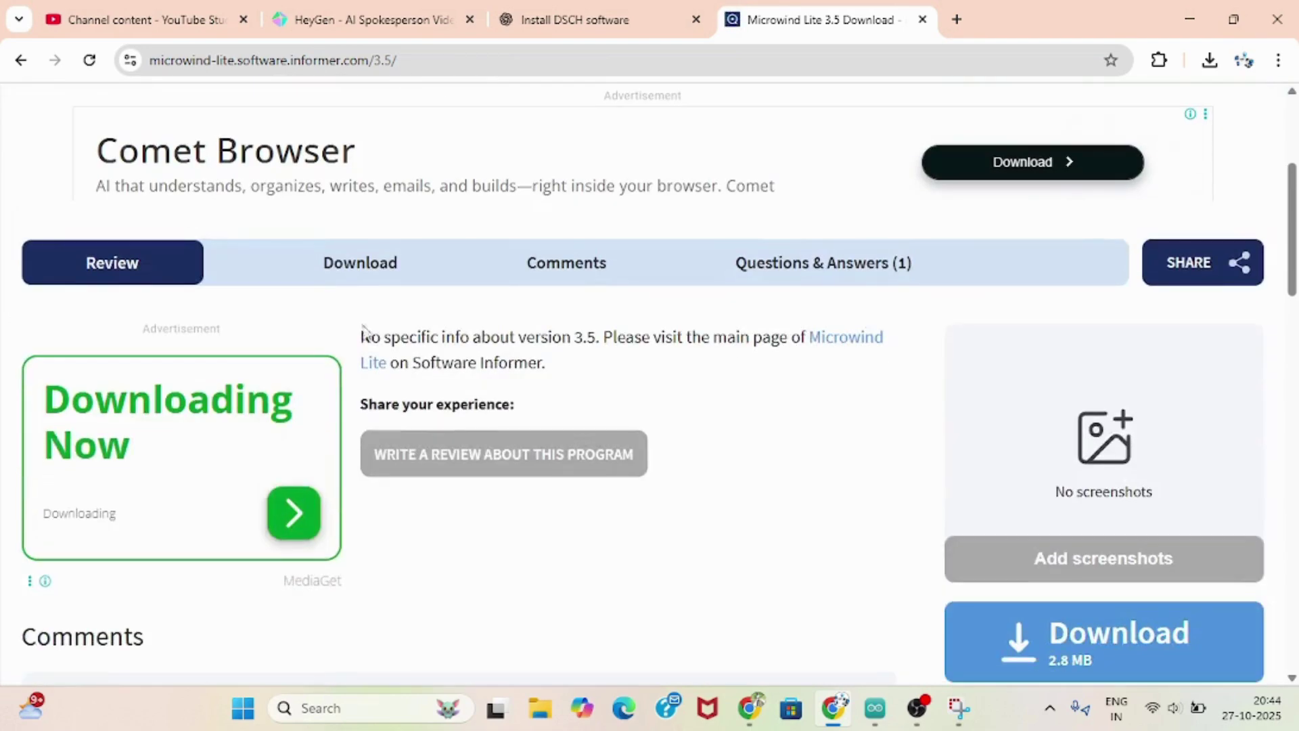
left_click(348, 280)
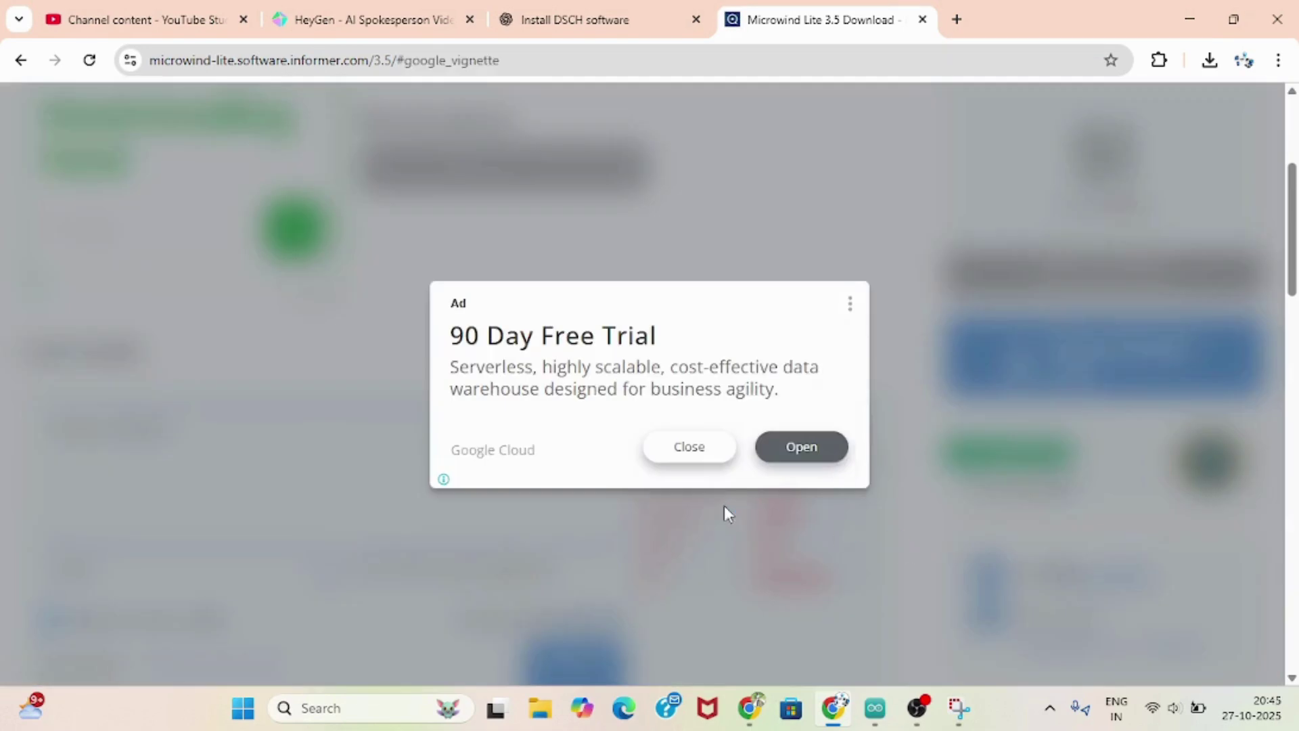
left_click(705, 447)
scroll(584, 393, "down", 4)
scroll(585, 392, "down", 1)
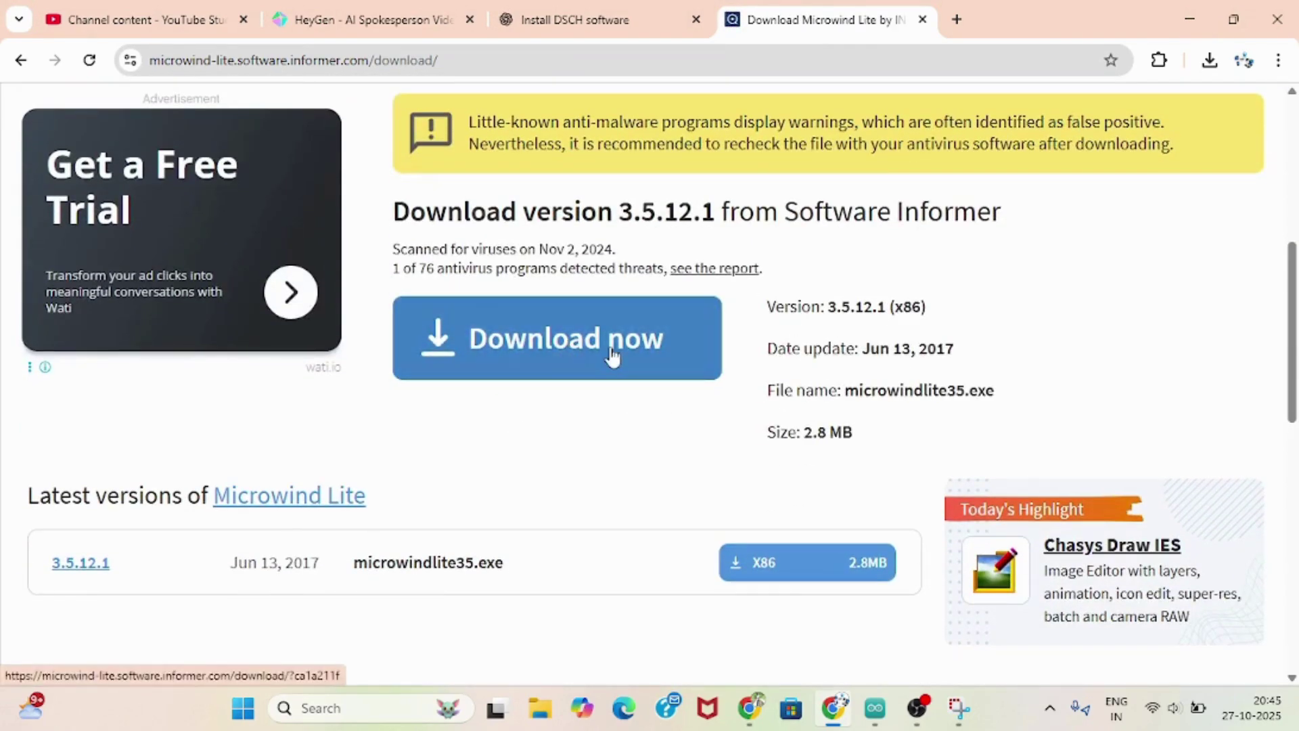
left_click(613, 355)
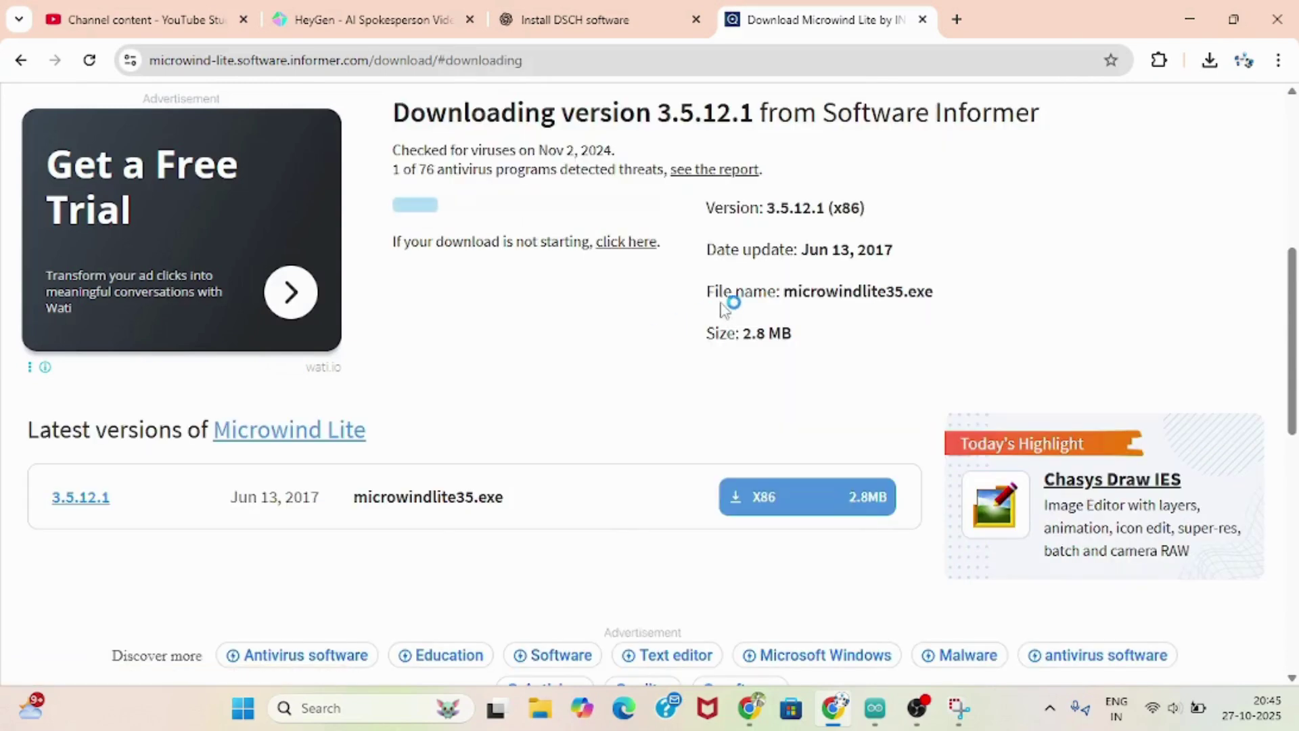
left_click(912, 710)
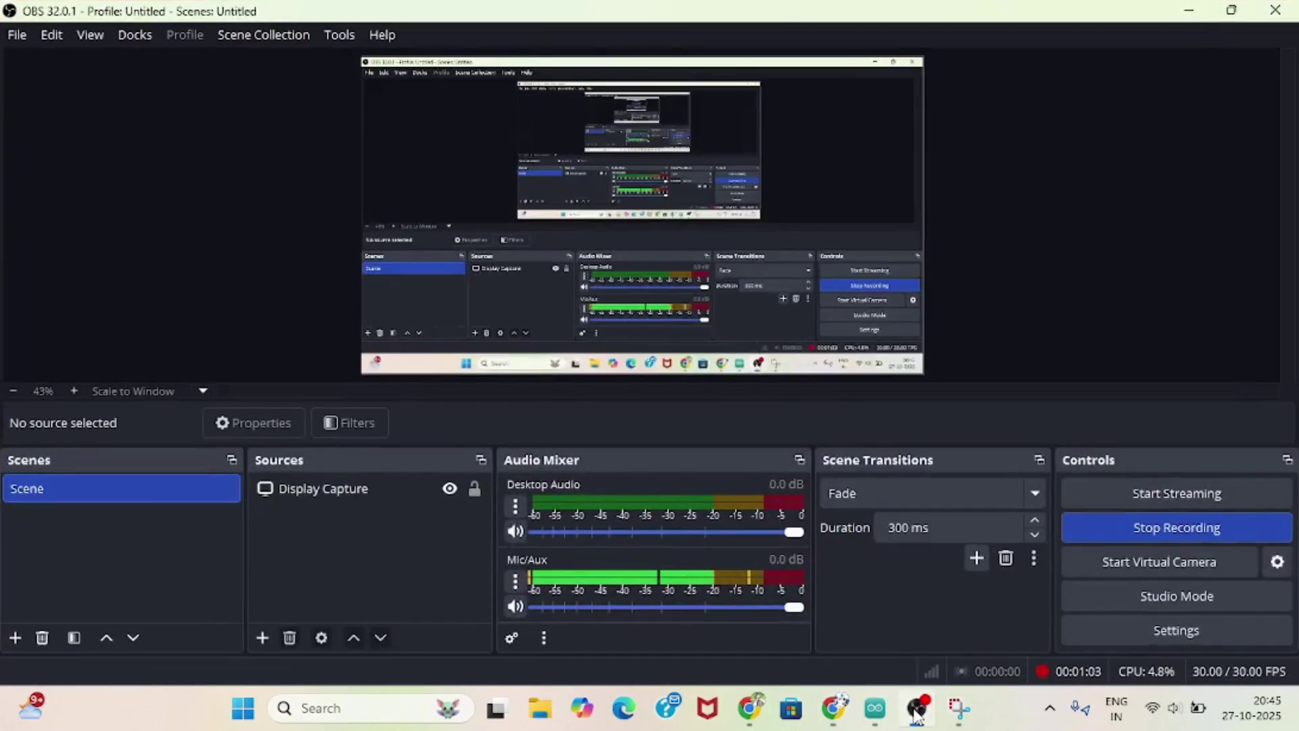
left_click(912, 710)
scroll(636, 244, "up", 1)
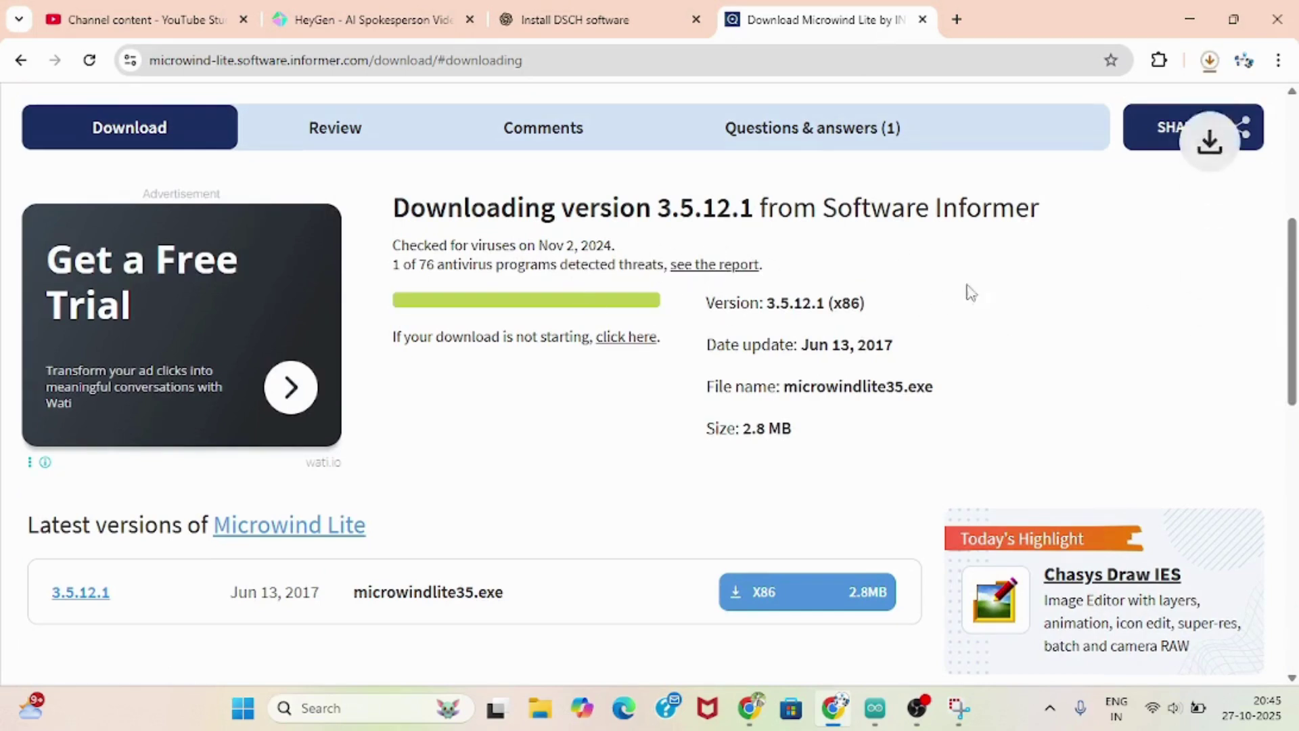
Step: Run the newly downloaded microwindlite35 (3).exe installer and dismiss its notice
left_click(1209, 62)
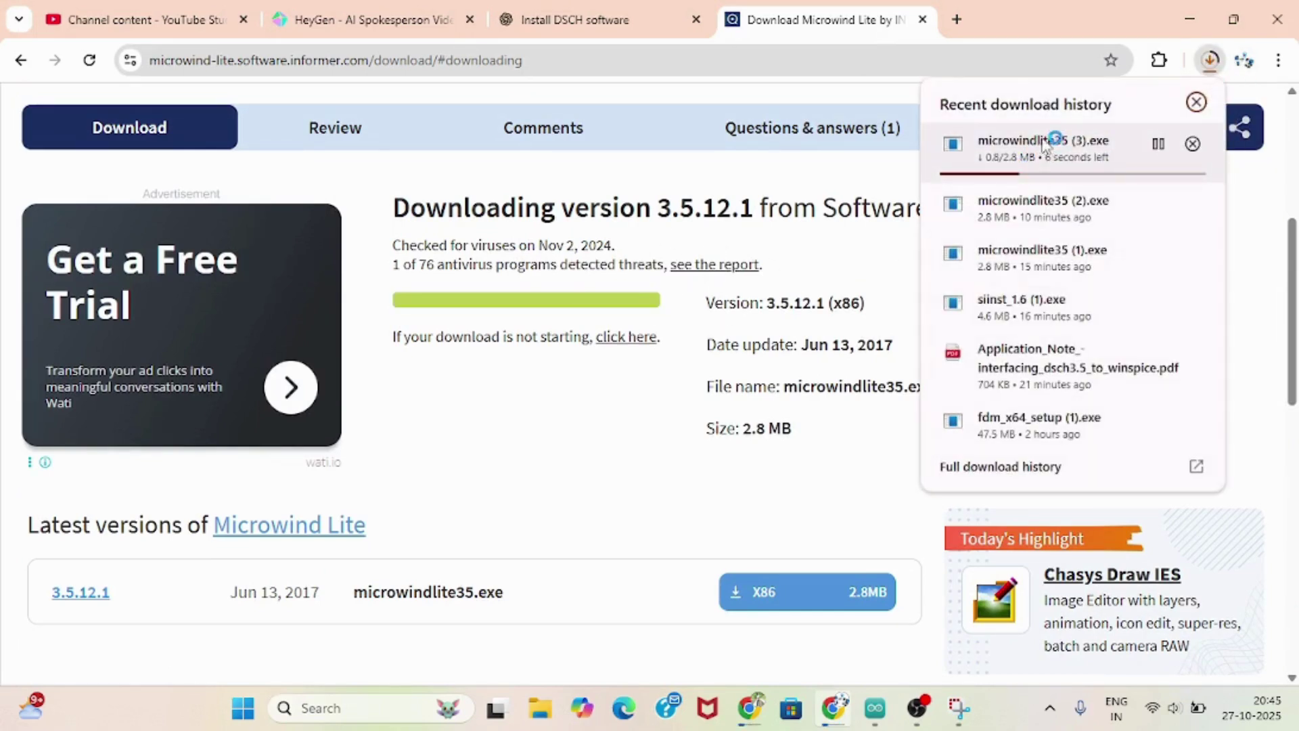
left_click(850, 255)
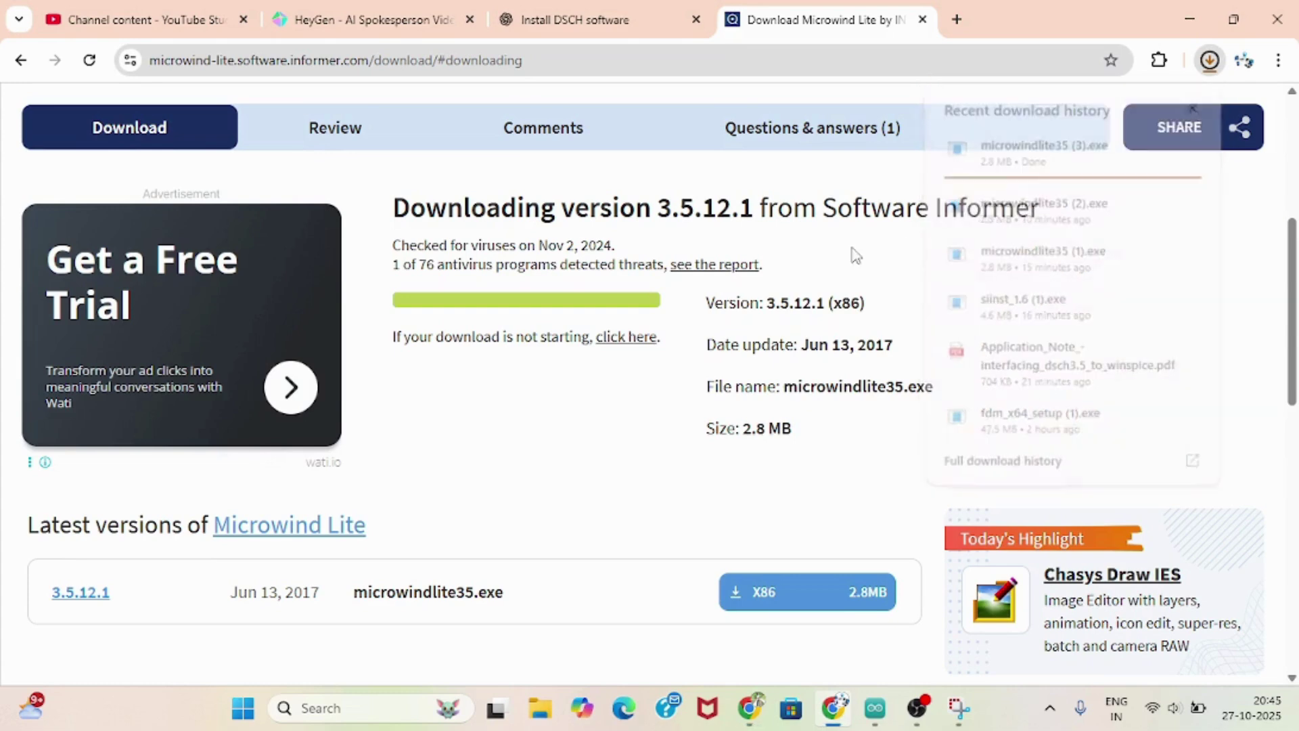
left_click(1209, 62)
left_click(1004, 149)
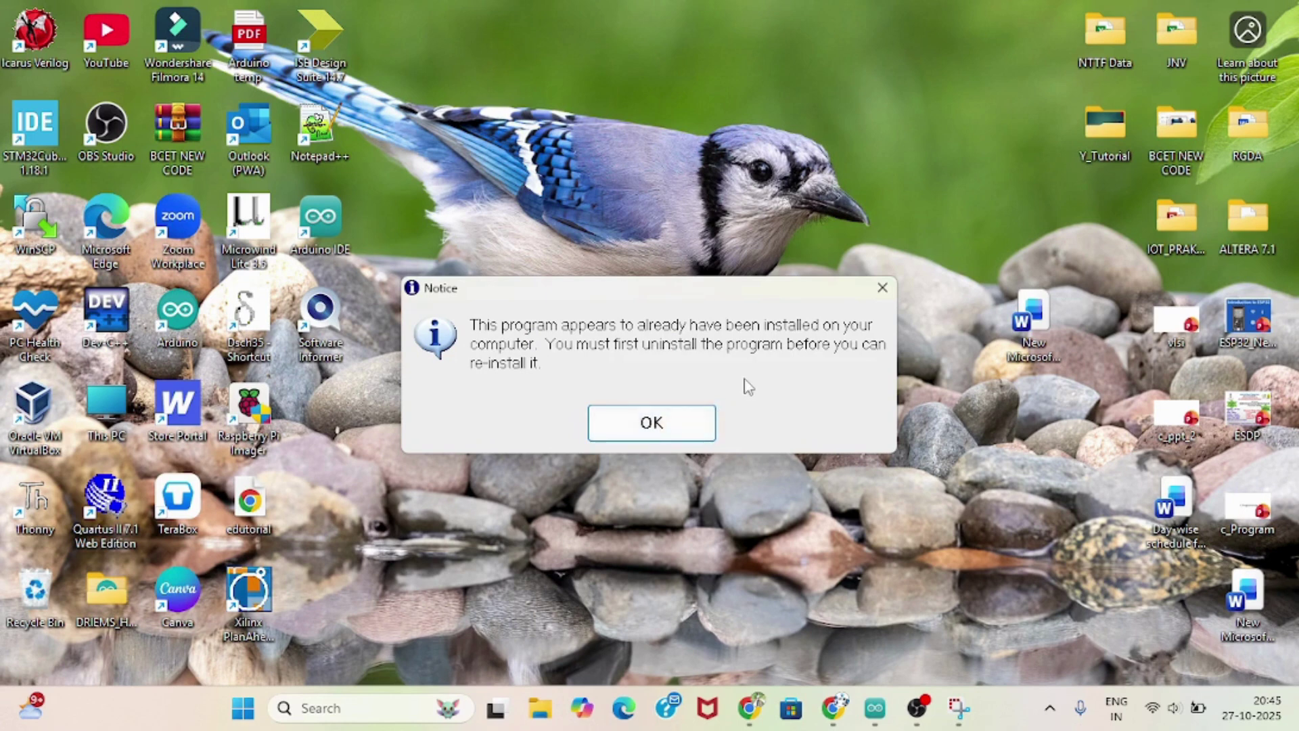
left_click(680, 420)
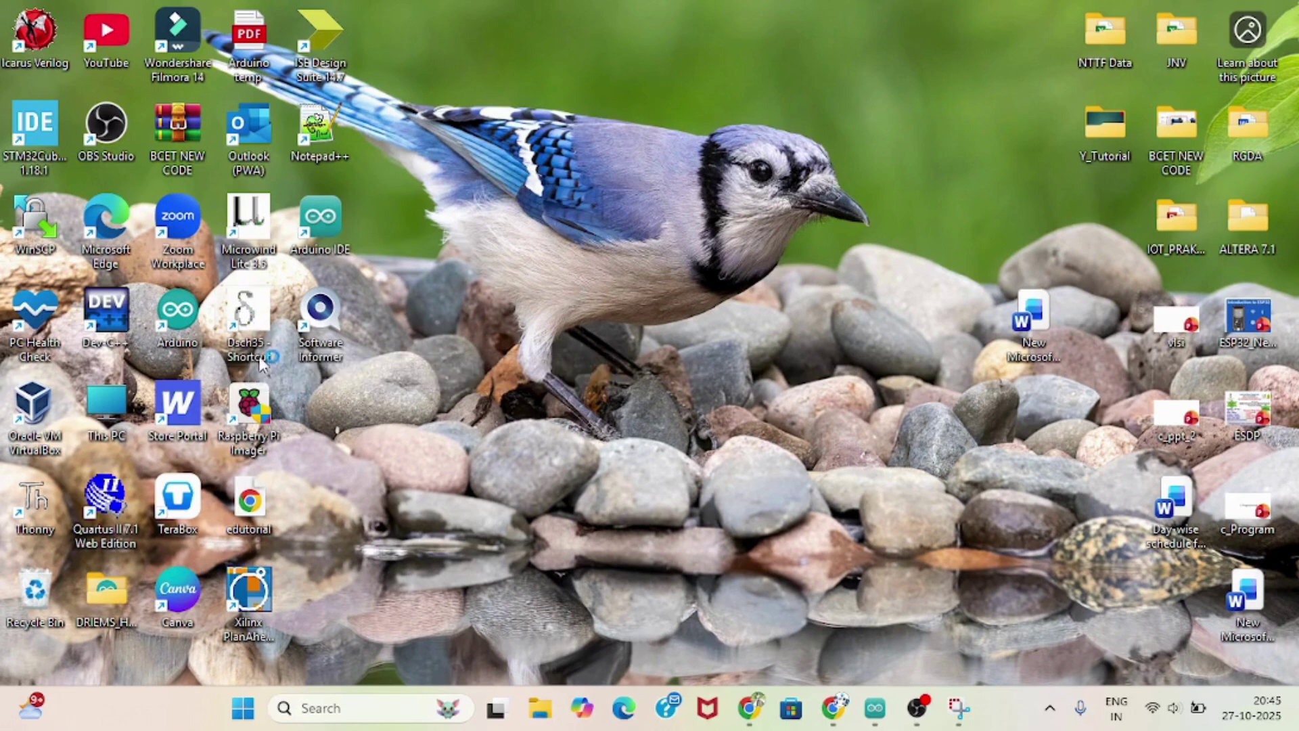
Step: Launch DSCH 3.5 from the Dsch35 desktop shortcut and move the symbol library closer to the middle of the drawing area
double_click(255, 321)
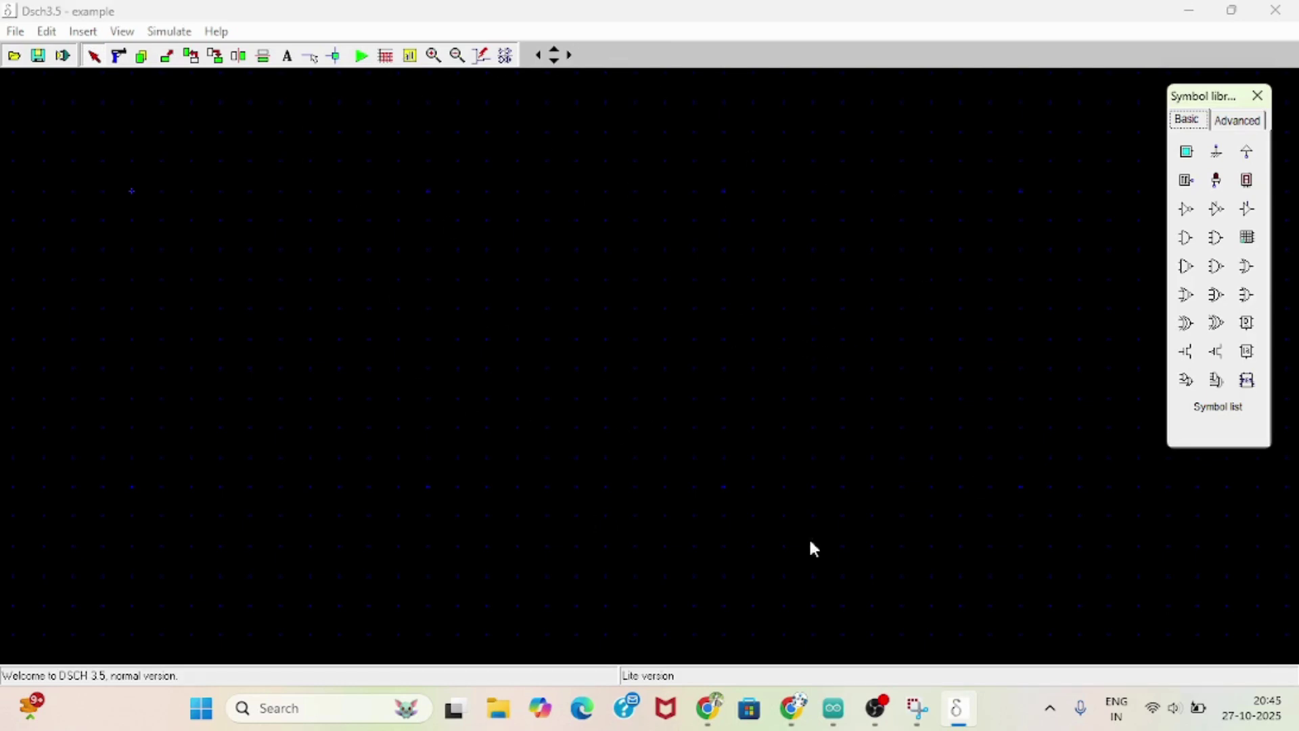
left_click_drag(1217, 102, 926, 117)
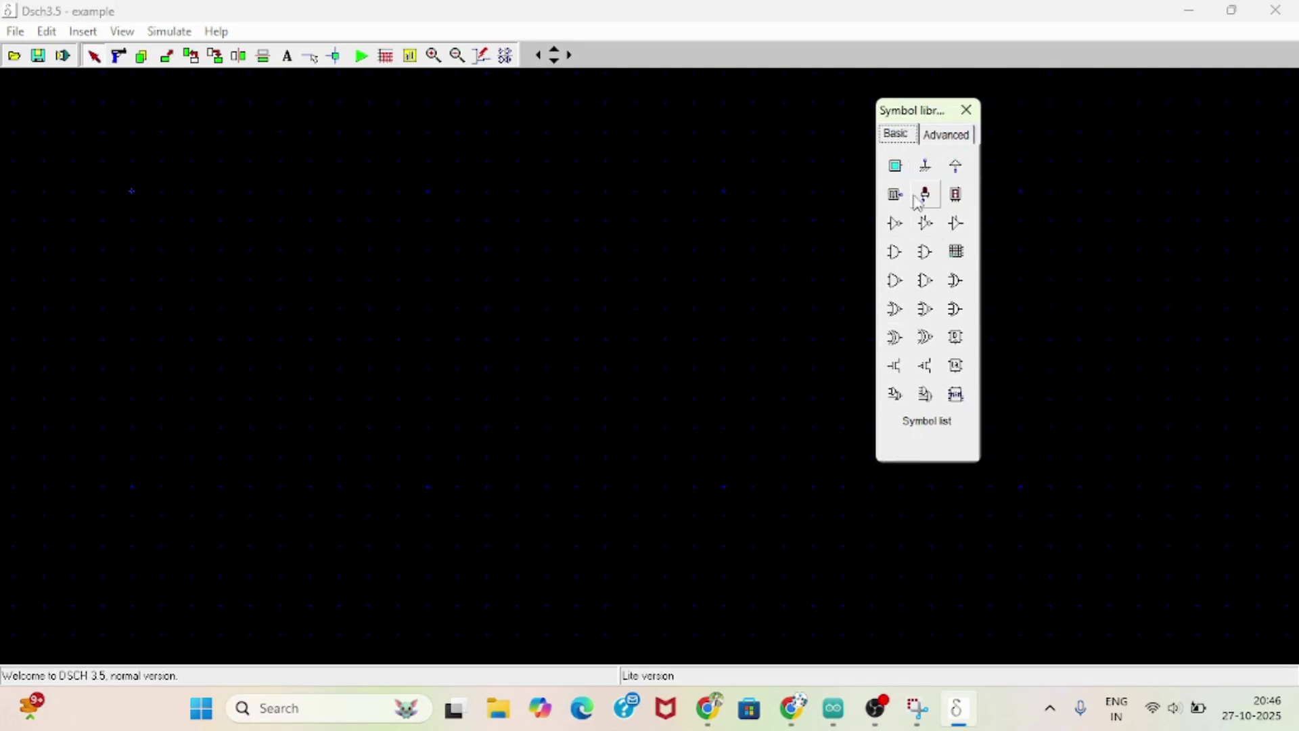
Step: Place a button input, a ground symbol and a supply symbol side by side in the upper part of the schematic
left_click(895, 166)
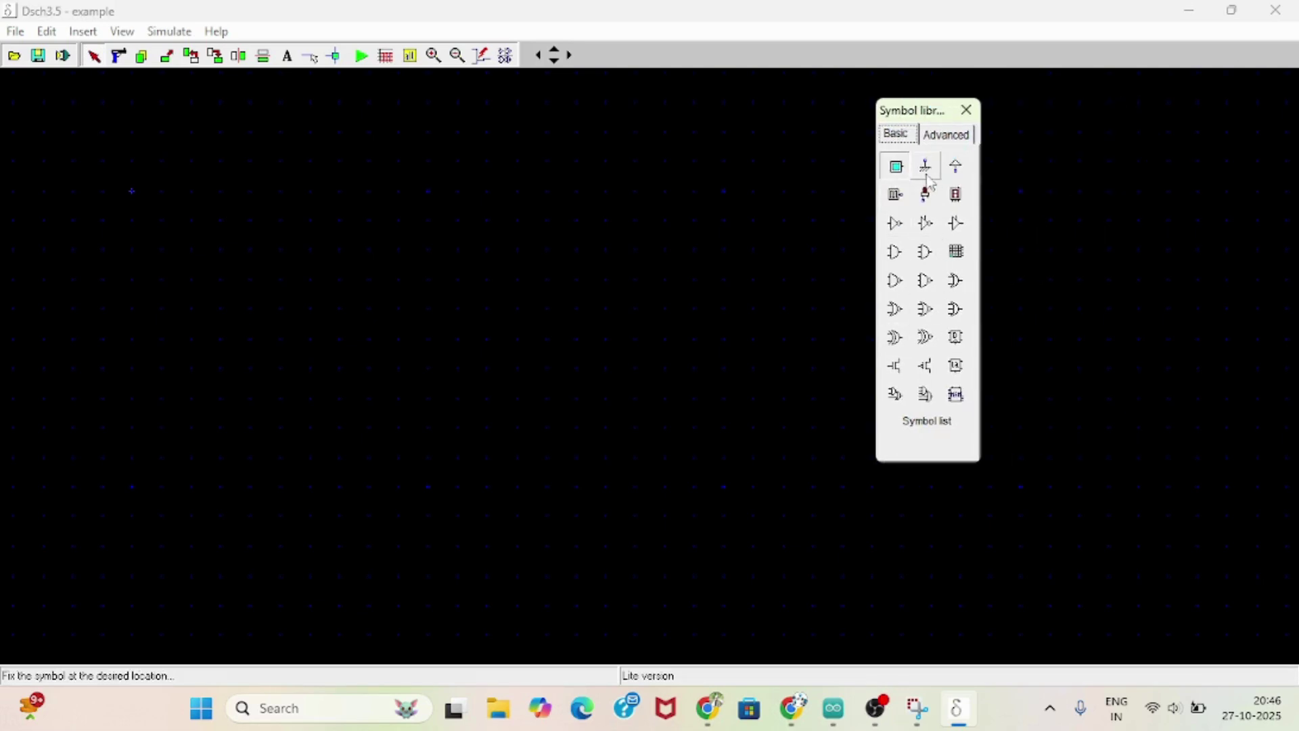
left_click(539, 203)
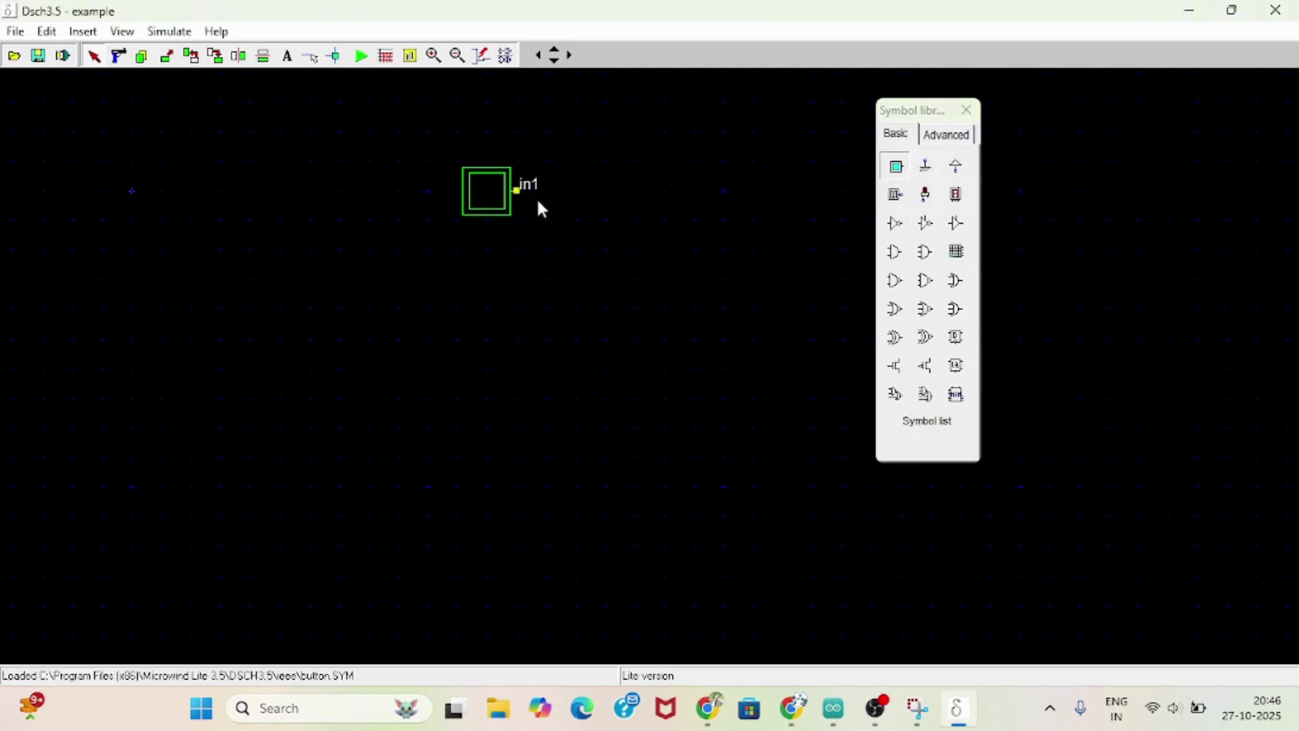
left_click(927, 166)
left_click(604, 239)
left_click(961, 169)
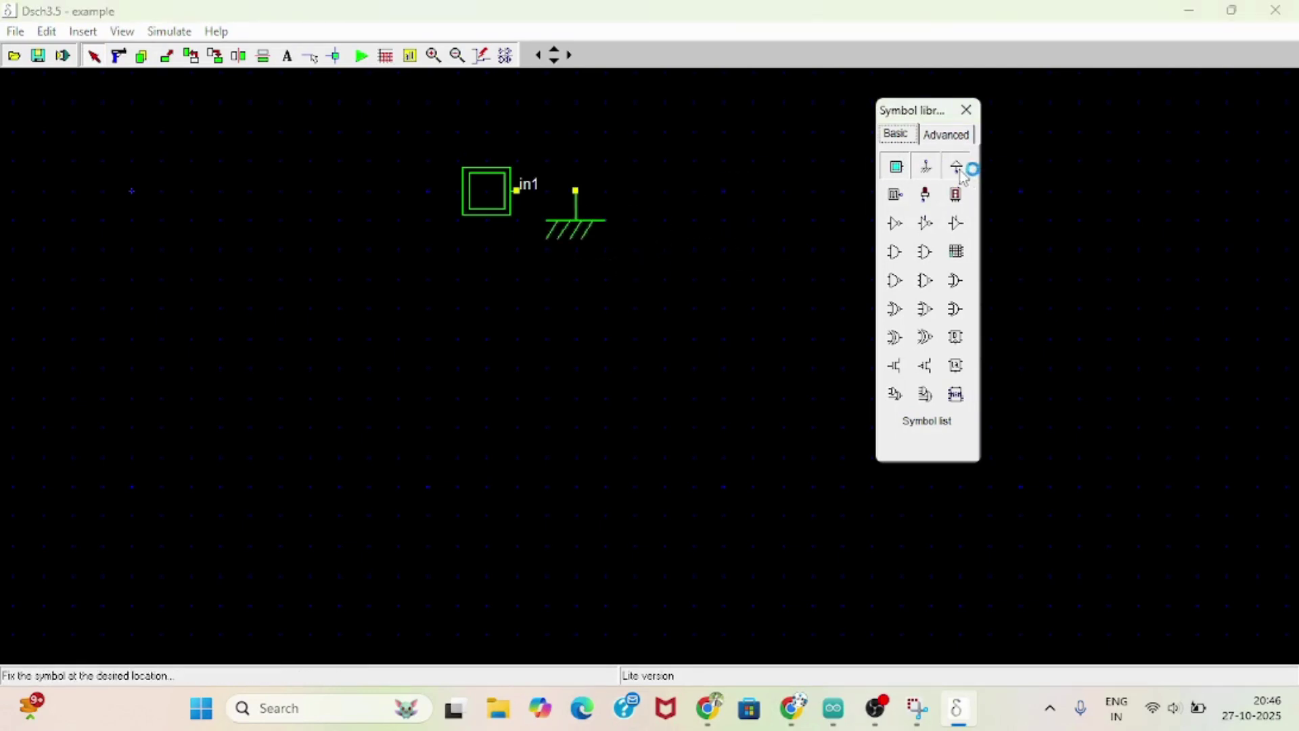
left_click(753, 252)
Step: Add a clock and an output light below the first row of symbols, and a digit display beside them
left_click(895, 195)
left_click(608, 362)
left_click(932, 202)
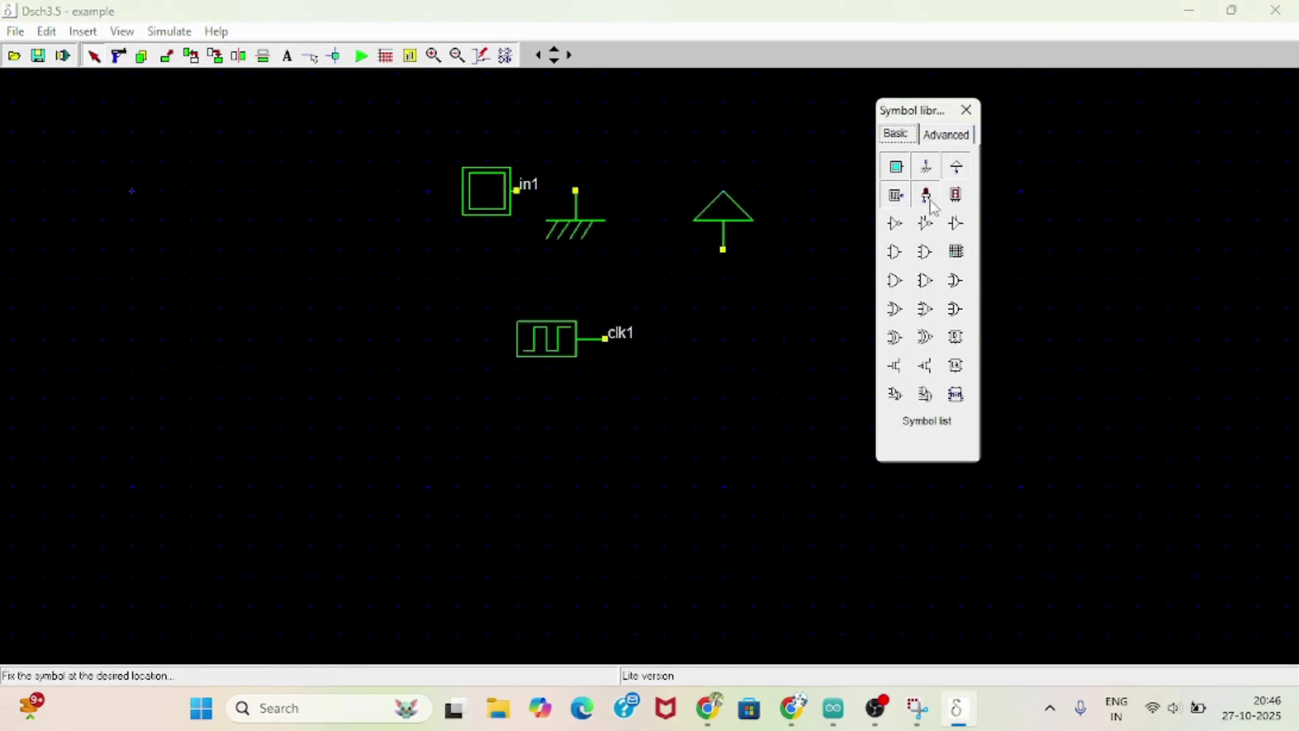
left_click(751, 349)
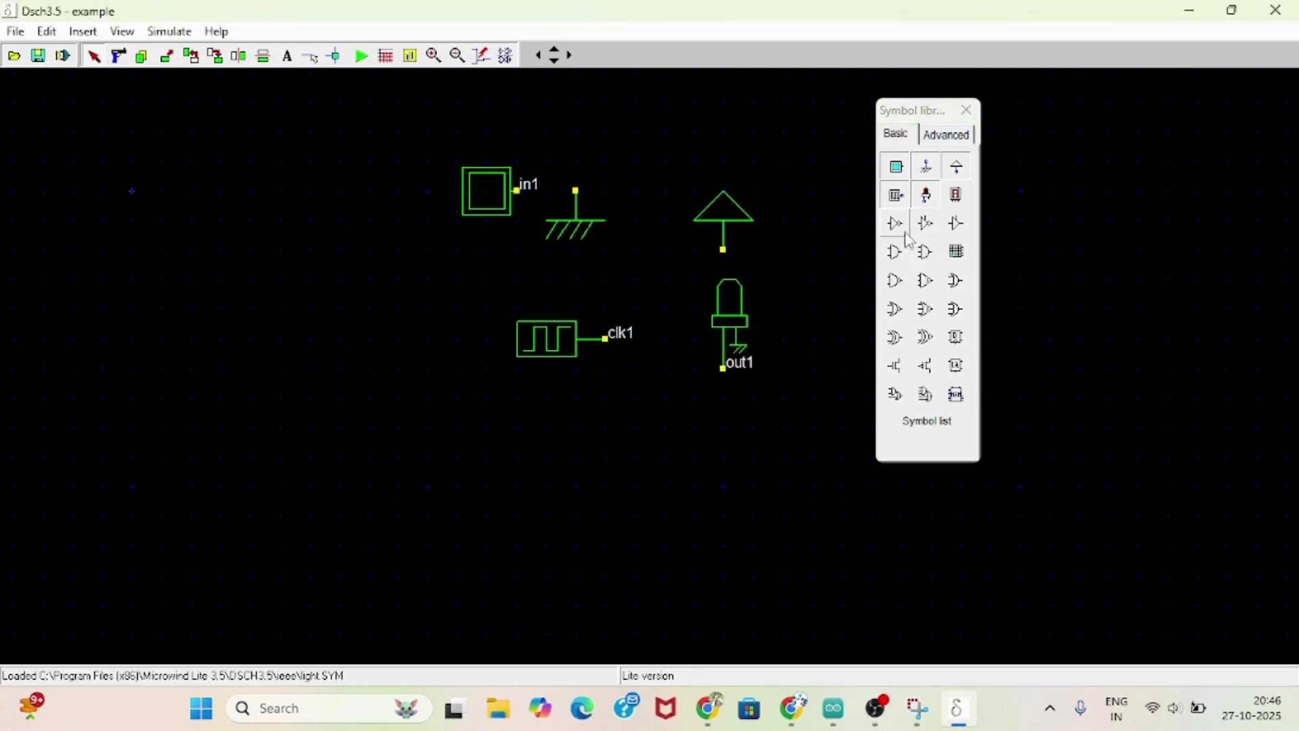
left_click(955, 196)
left_click(391, 365)
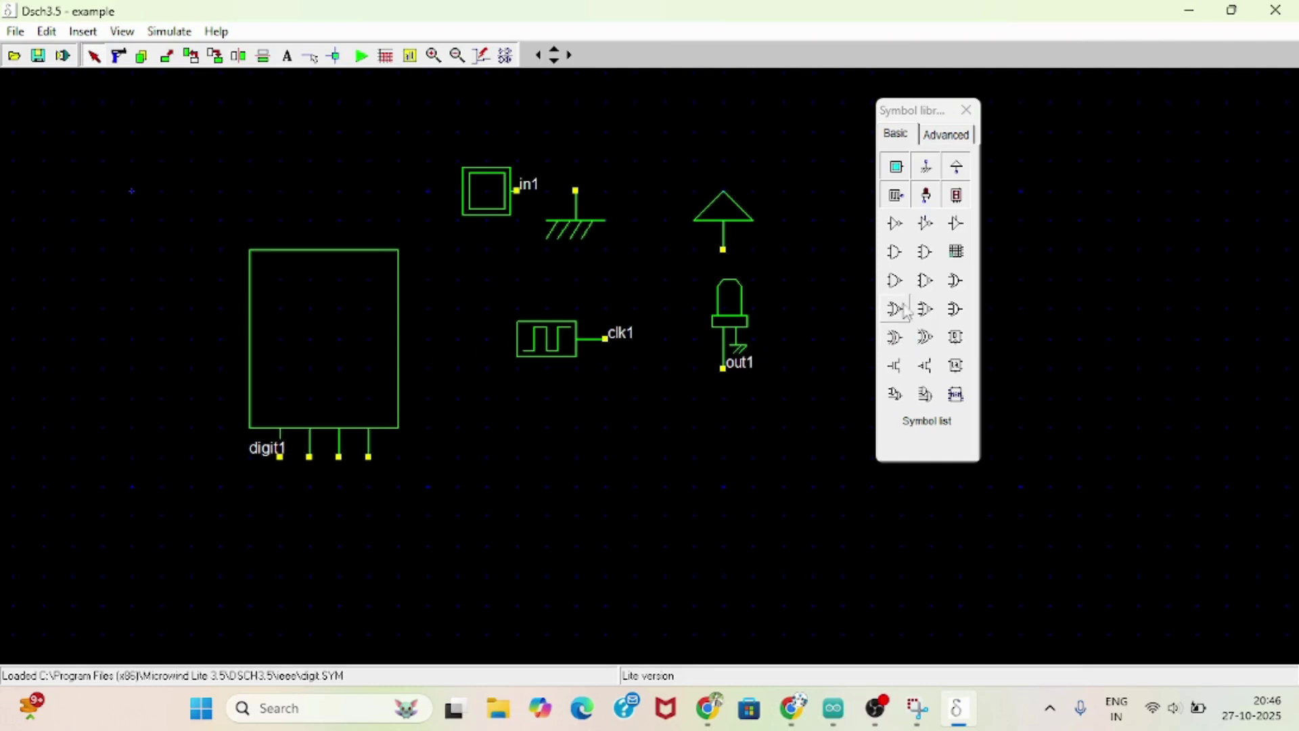
Step: Place a PMOS transistor, an NMOS transistor and a D register on the schematic
left_click(924, 394)
left_click(579, 522)
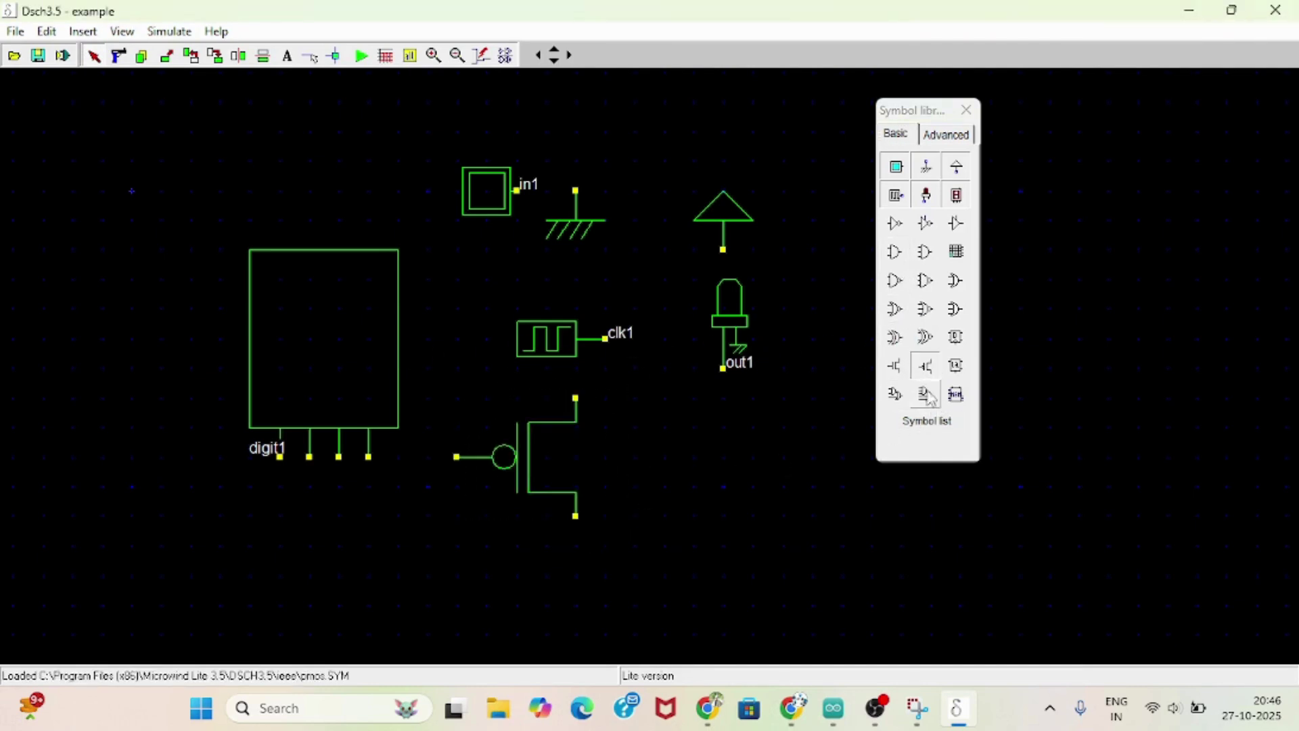
left_click(894, 366)
left_click(734, 490)
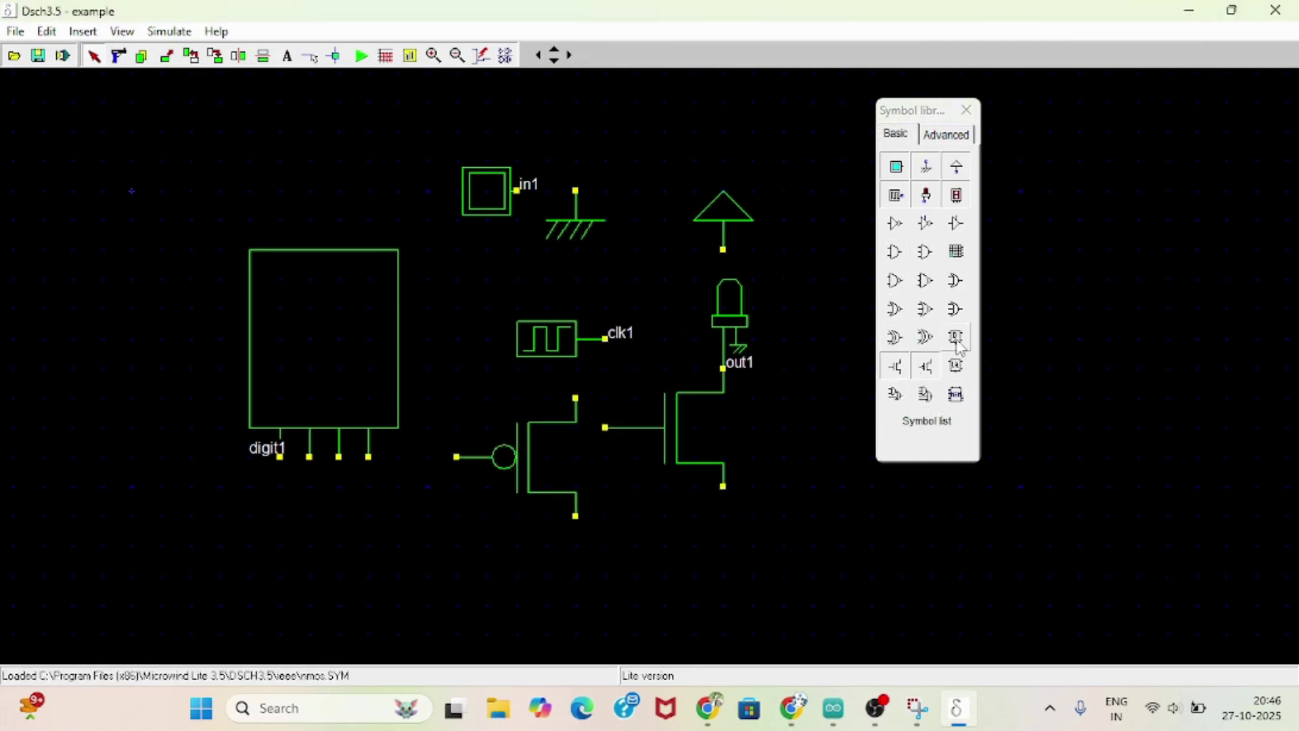
left_click(956, 337)
left_click(299, 315)
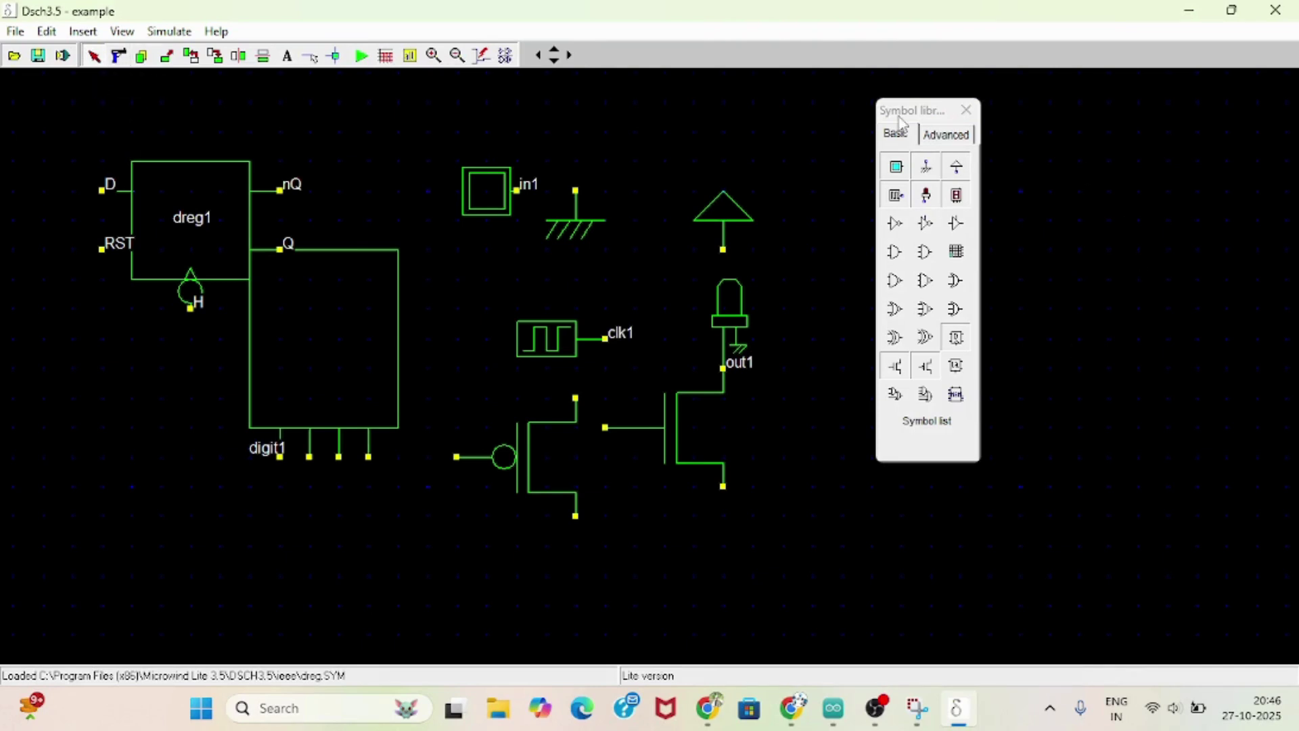
Step: Move the symbol library away from the circuit and examine its advanced symbols before returning to the basic set
left_click_drag(898, 117, 1034, 119)
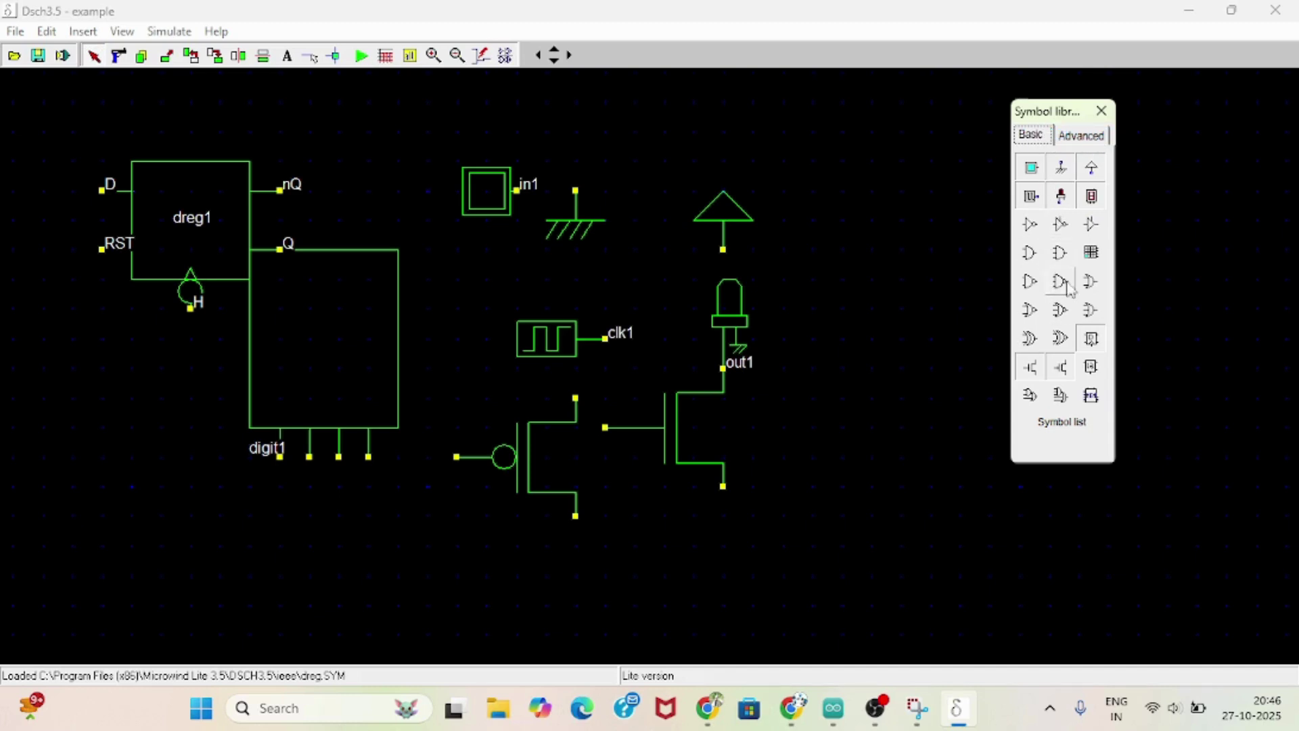
left_click(1083, 135)
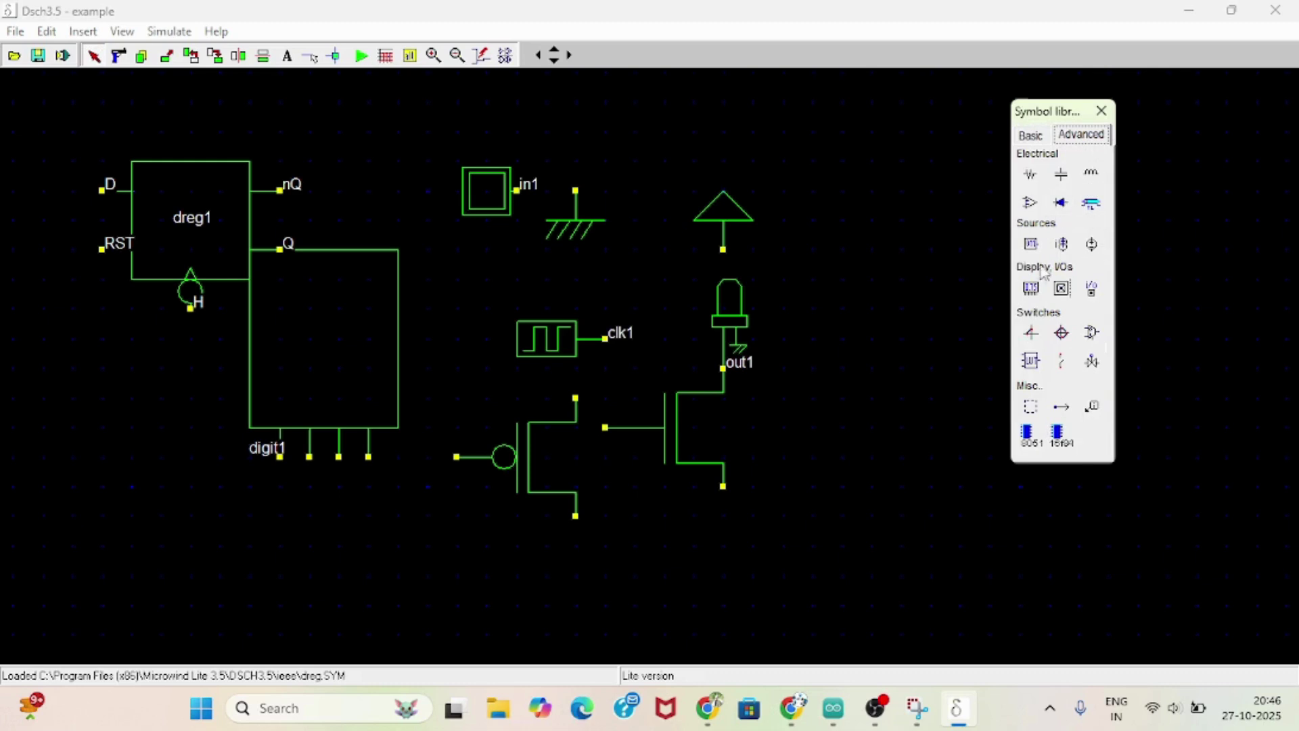
left_click(1031, 144)
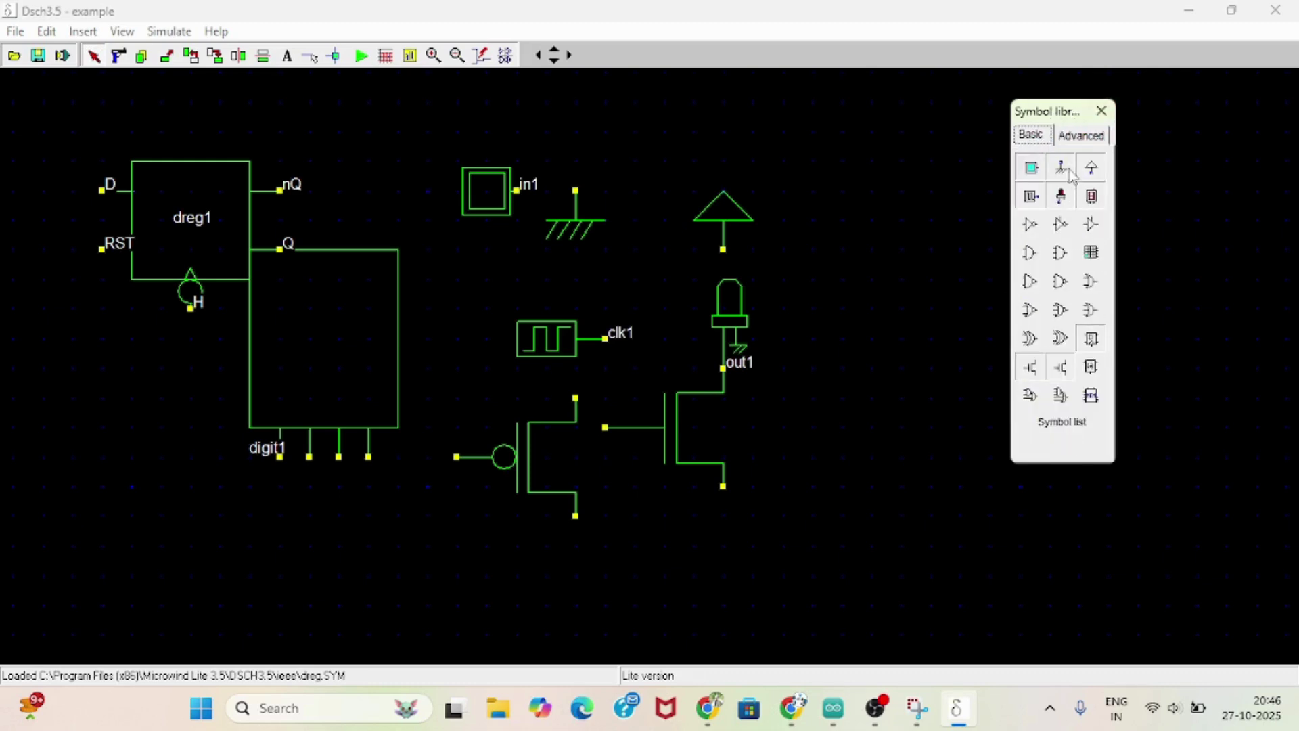
Step: Close the symbol library, display it again, and reposition it clear of the placed symbols
left_click_drag(1049, 112, 1014, 144)
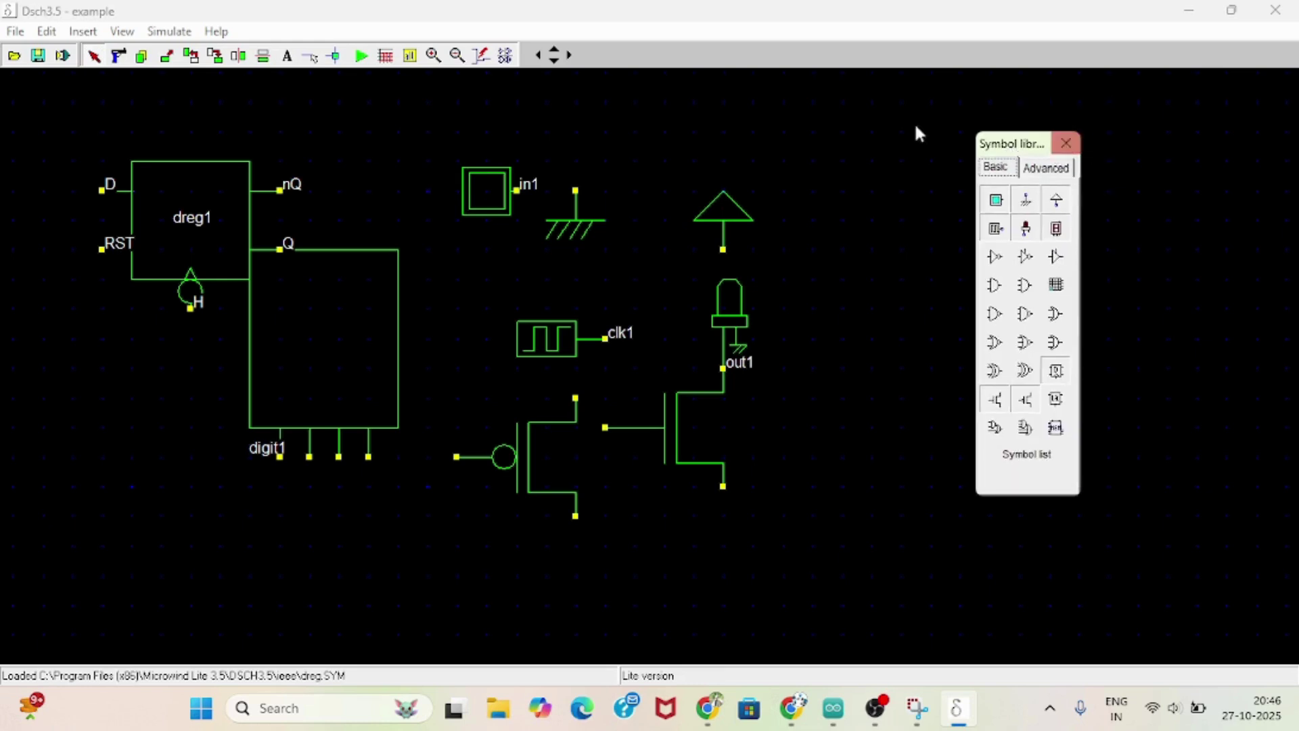
left_click(1067, 142)
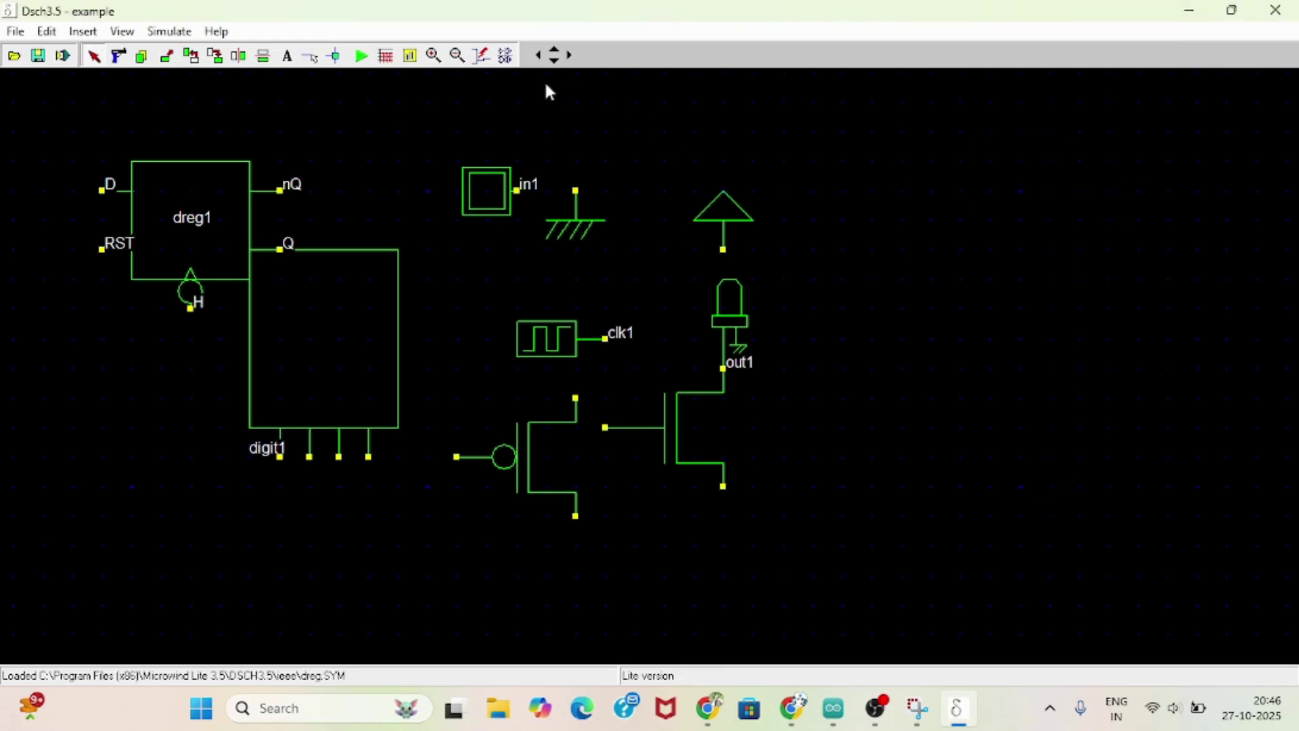
left_click(508, 57)
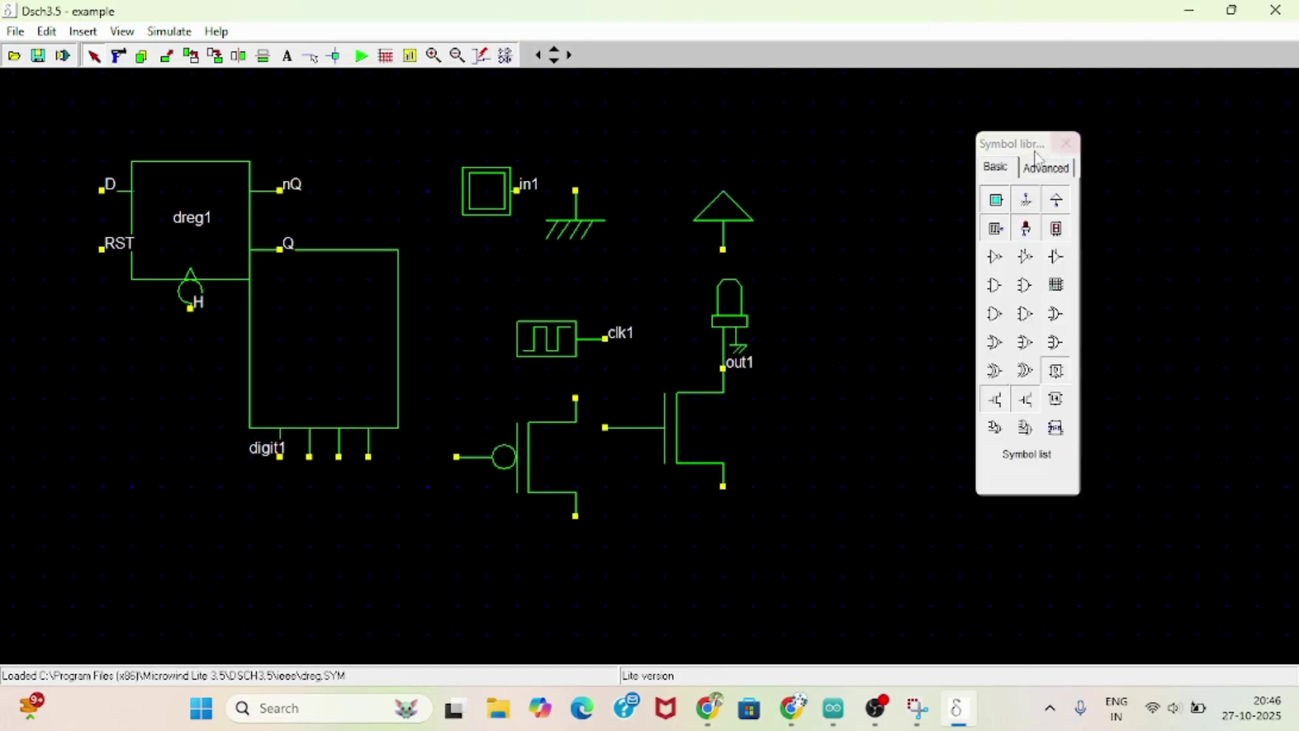
left_click_drag(1022, 144, 1135, 127)
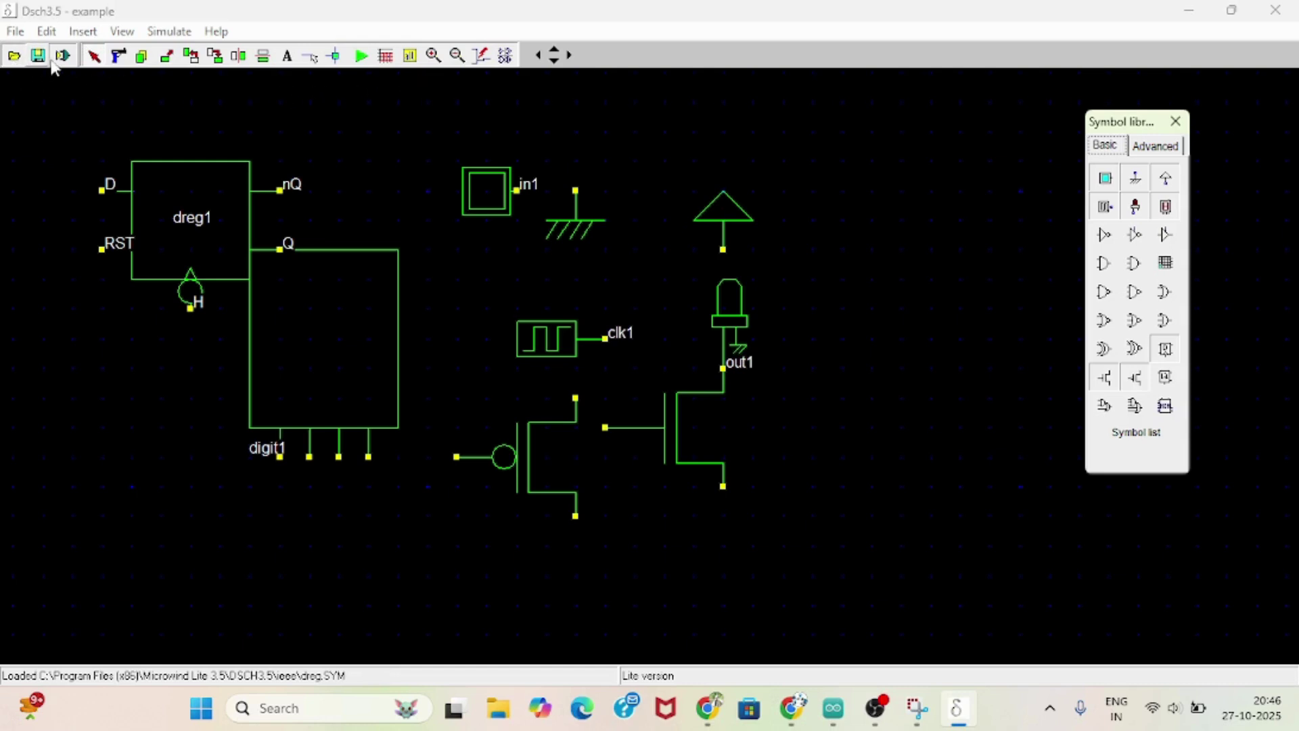
left_click(91, 63)
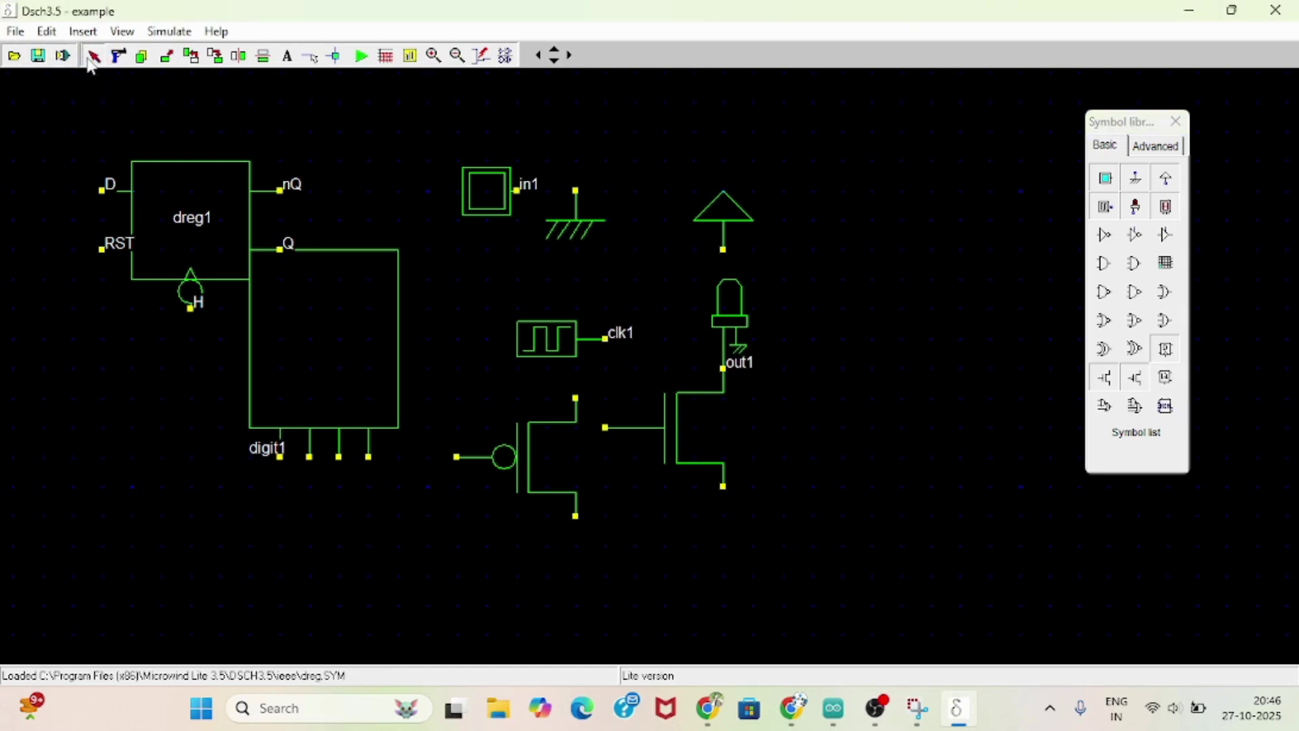
left_click_drag(170, 188, 312, 197)
left_click_drag(391, 194, 242, 162)
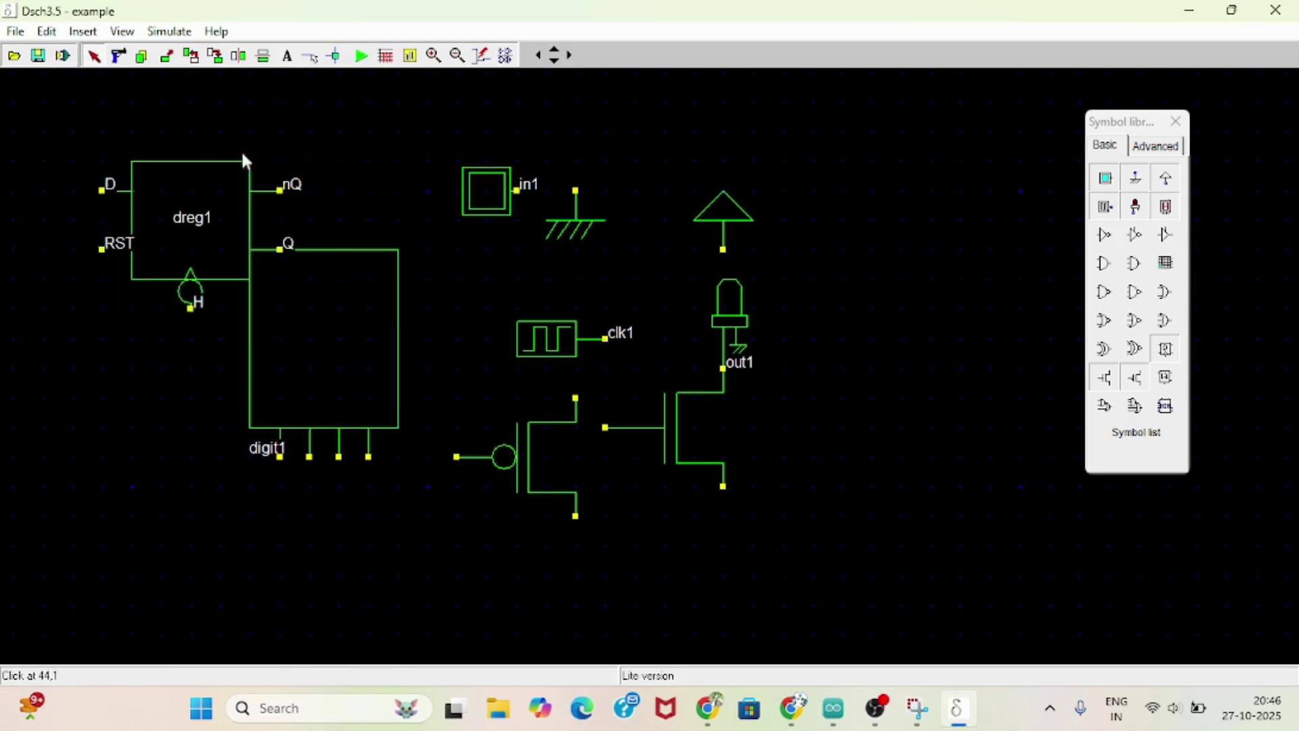
Step: Delete the D register, the digit display and the in1 button from the schematic
left_click(117, 55)
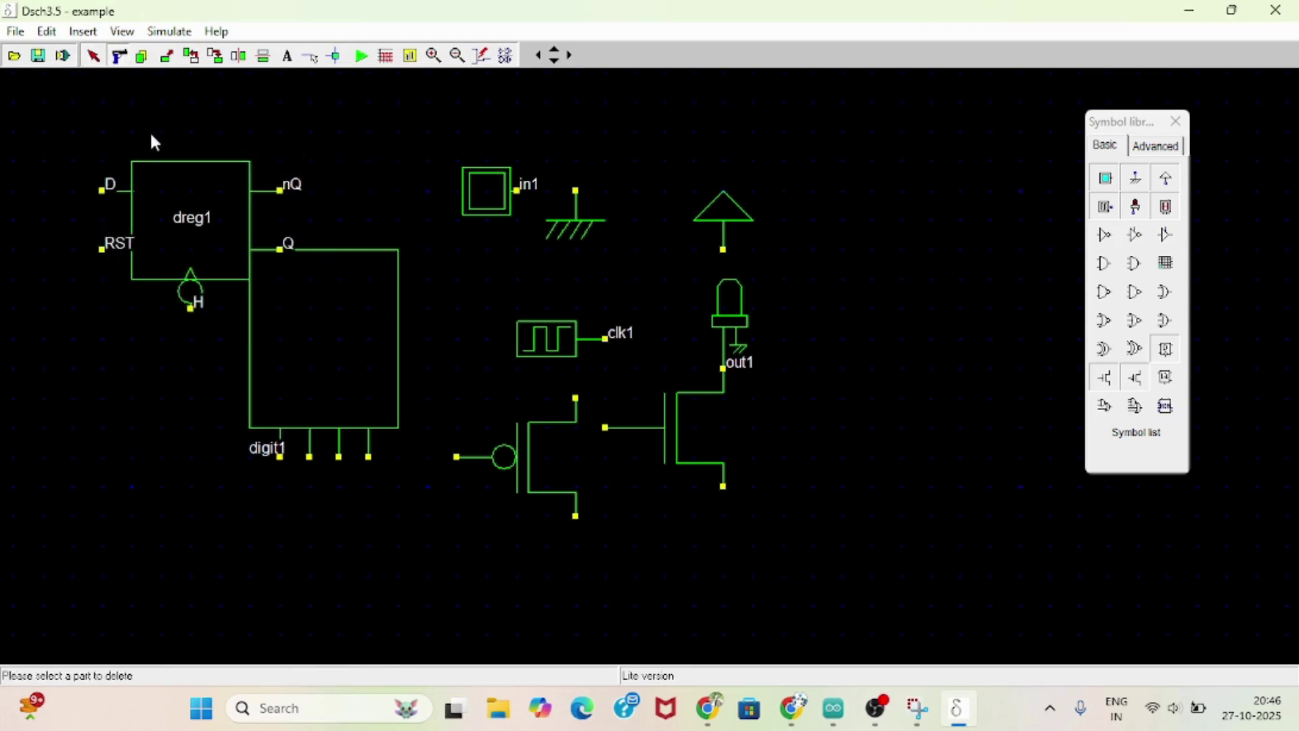
left_click(180, 188)
left_click(117, 56)
left_click(302, 233)
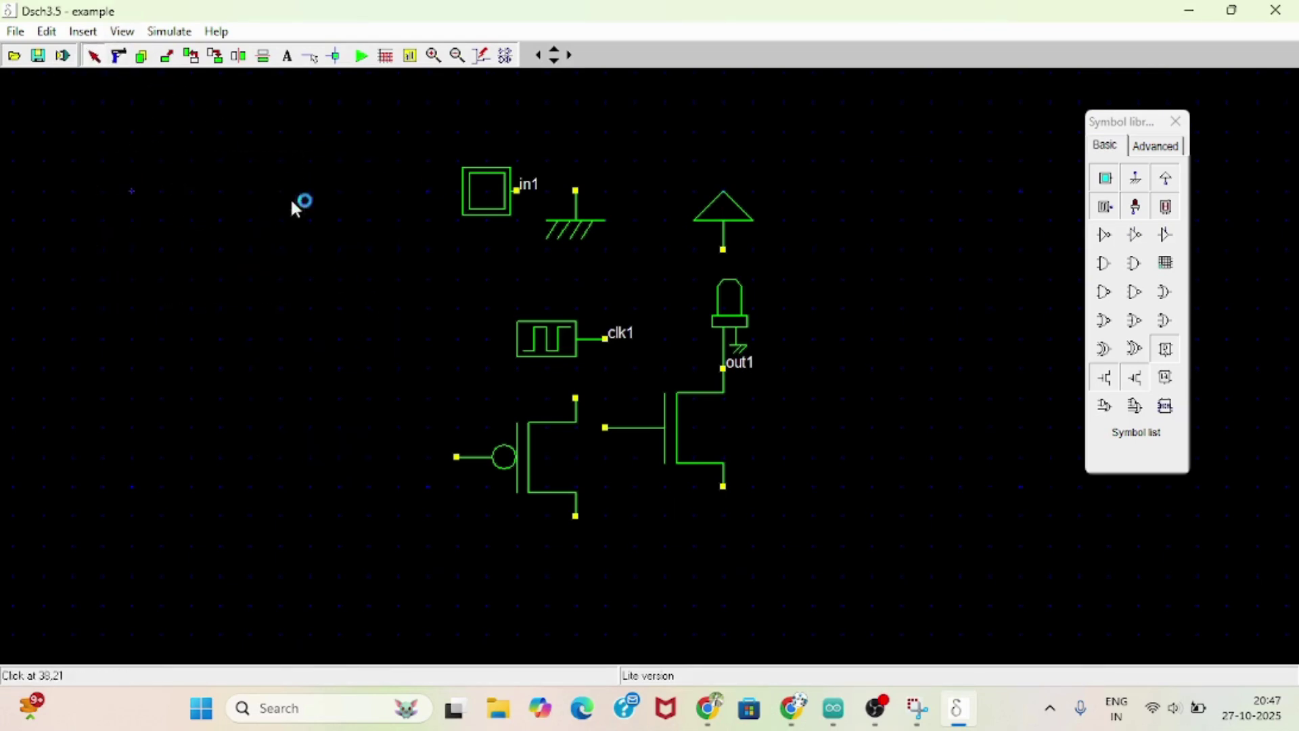
left_click(118, 57)
left_click(487, 187)
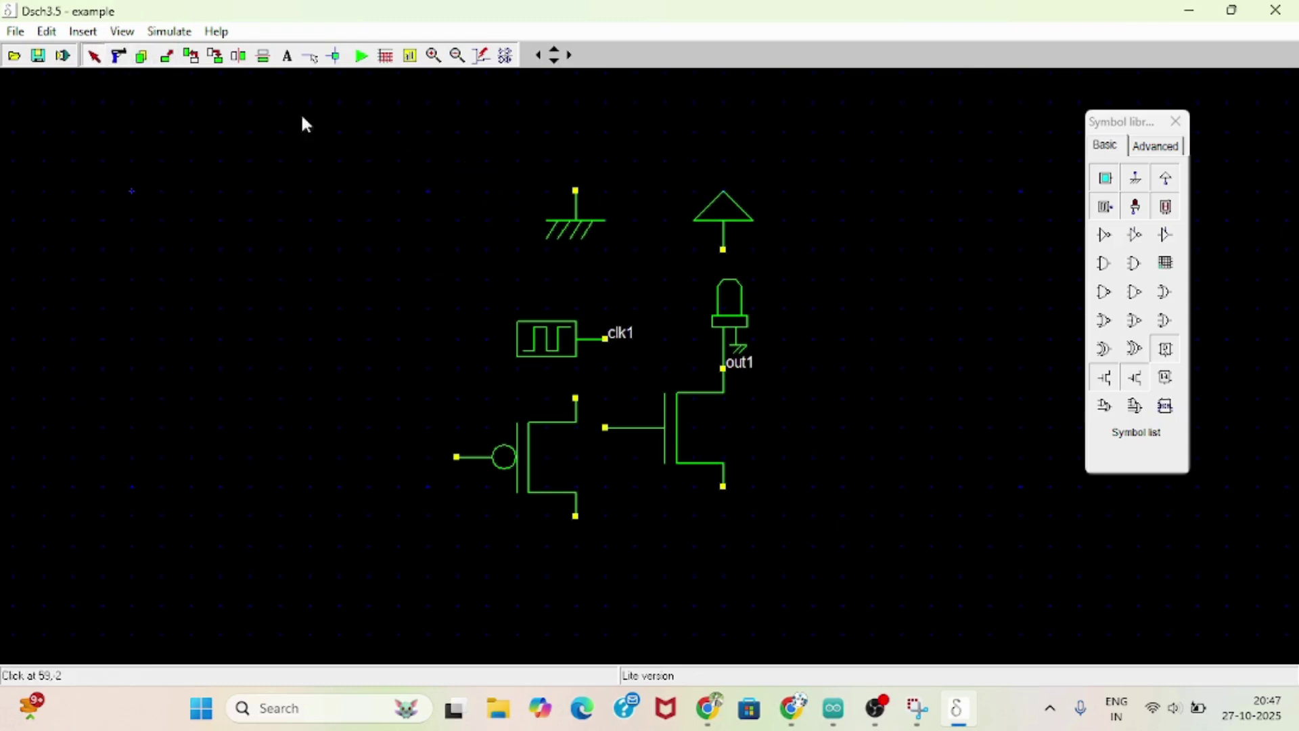
Step: Delete the ground, supply and output light symbols, and try to delete the clock
left_click(120, 57)
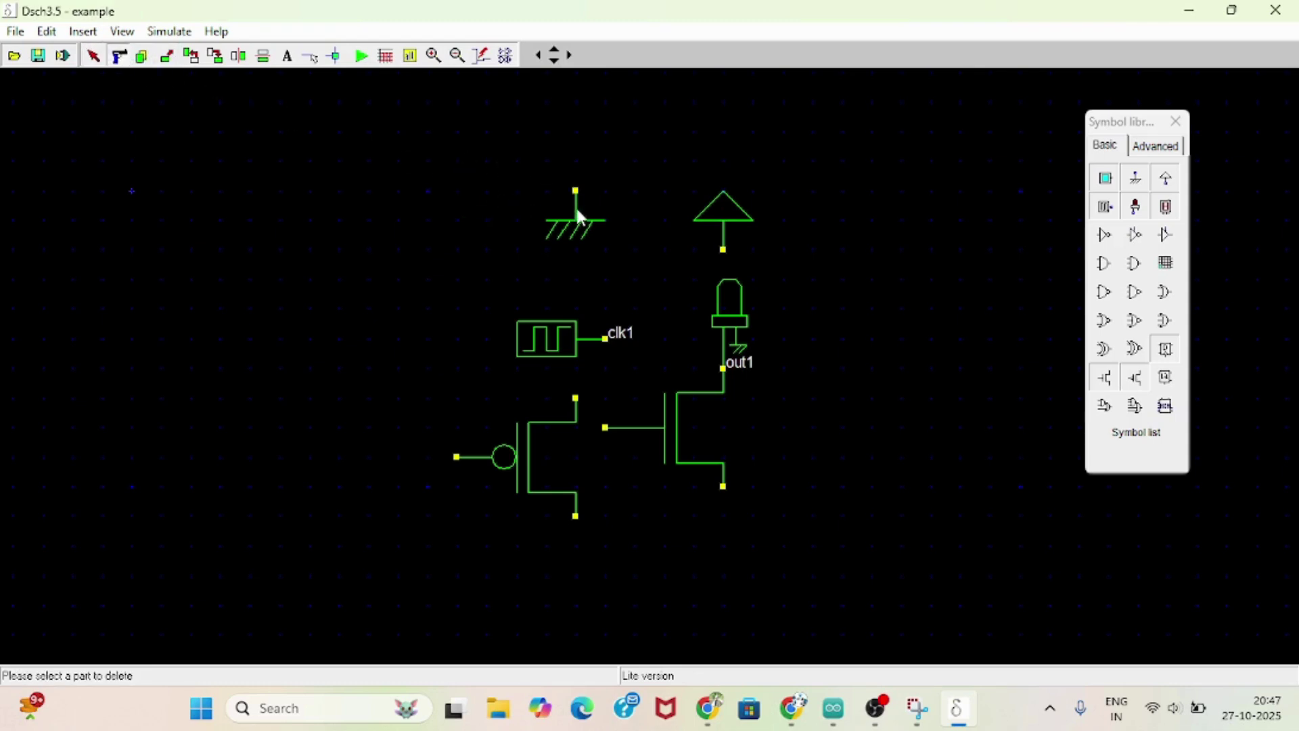
left_click(578, 217)
left_click(120, 58)
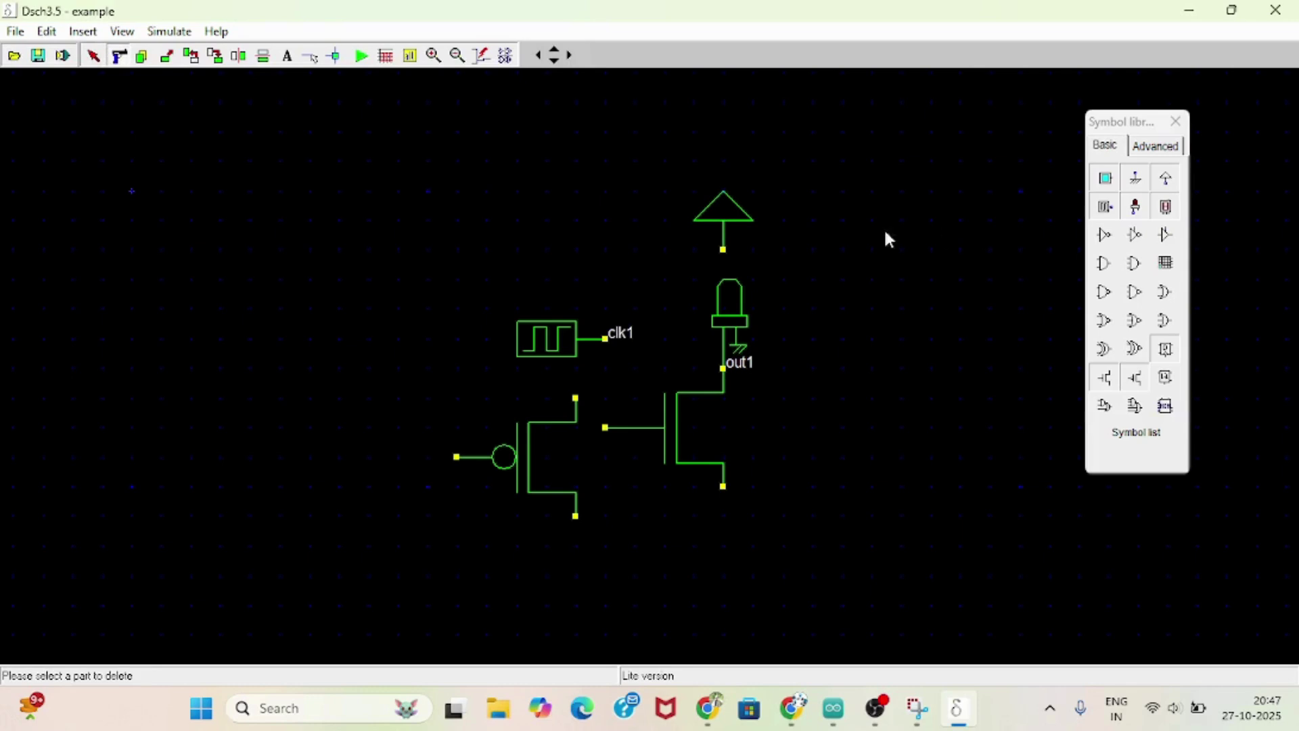
left_click(741, 222)
left_click(119, 58)
left_click(738, 359)
left_click(120, 56)
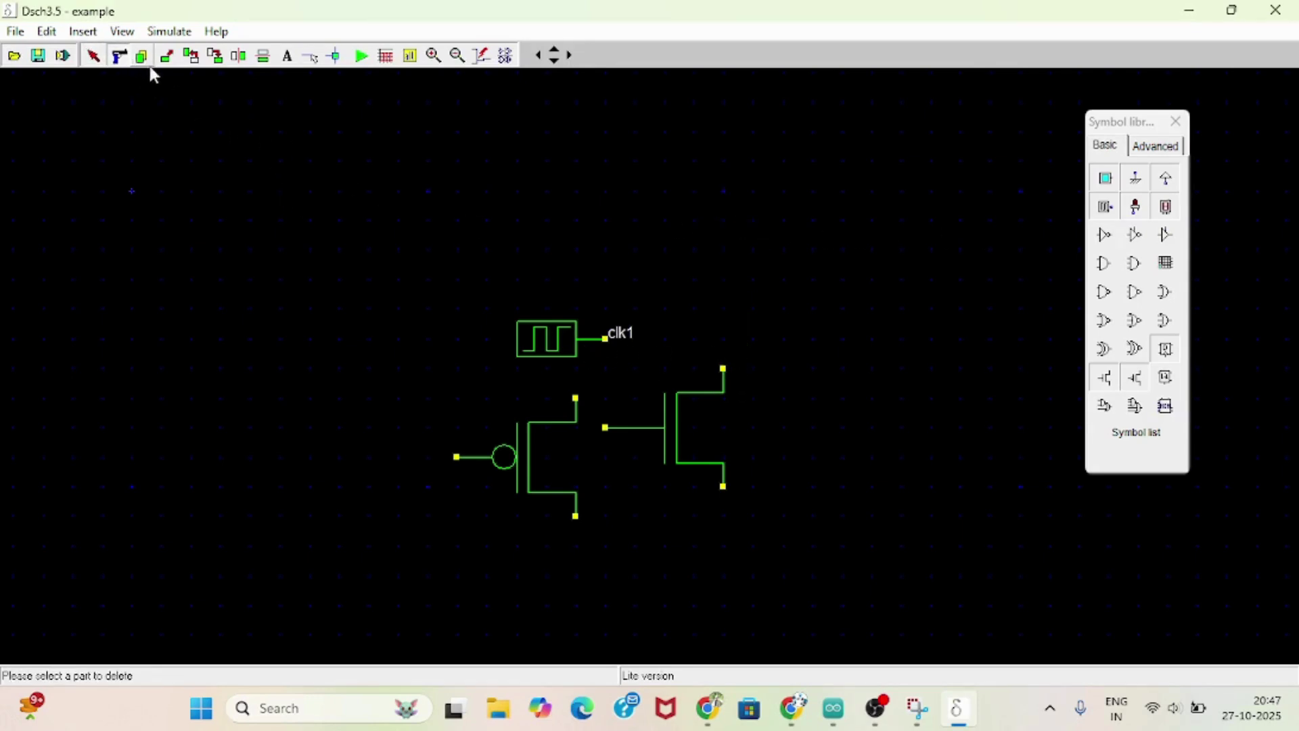
left_click(533, 339)
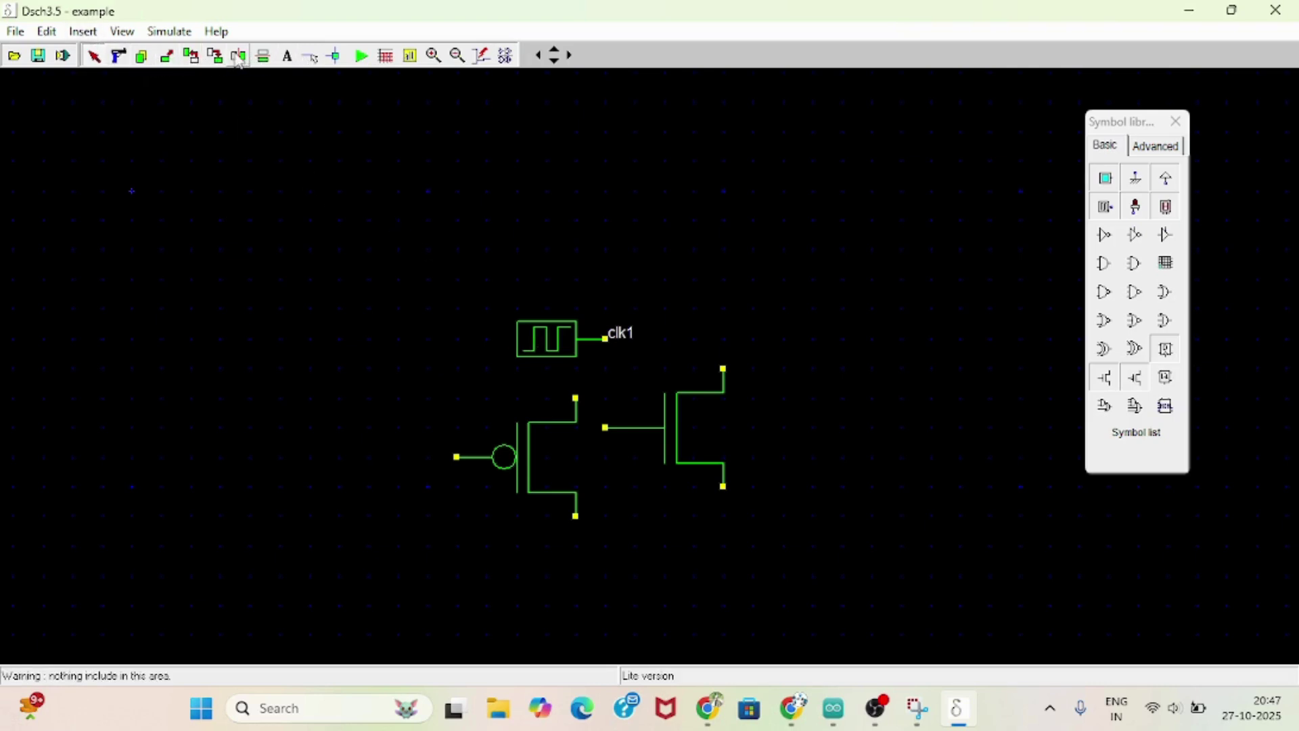
Step: Draw a horizontal line above the clock, cross it with a vertical line, and add a connection at their intersection
left_click(310, 56)
left_click(246, 179)
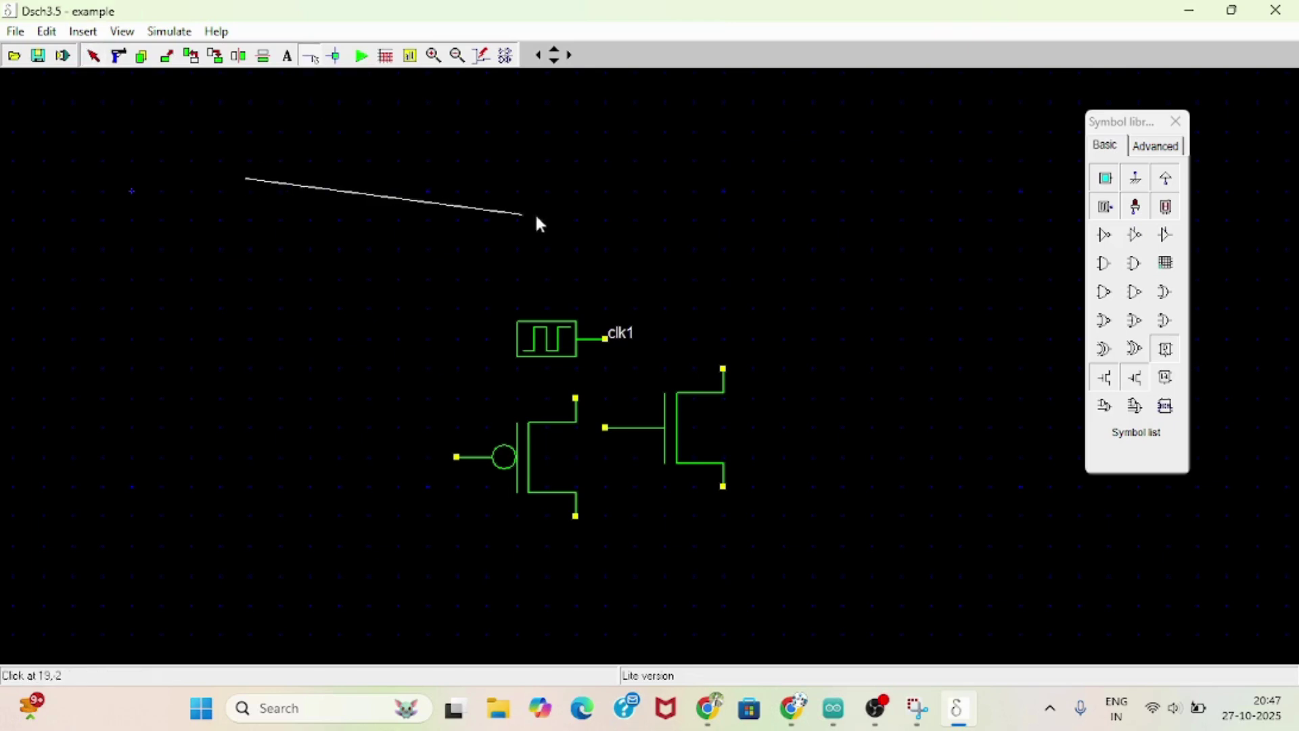
left_click(581, 182)
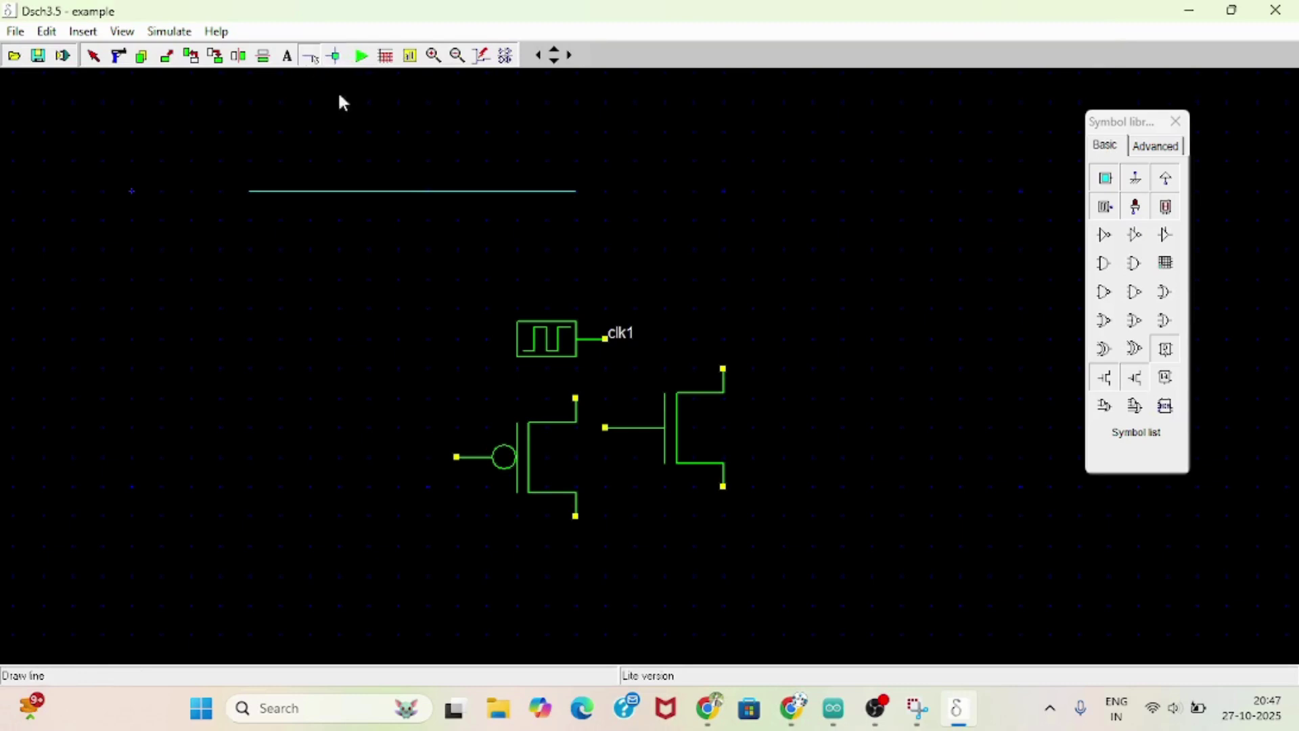
left_click(398, 131)
left_click(398, 277)
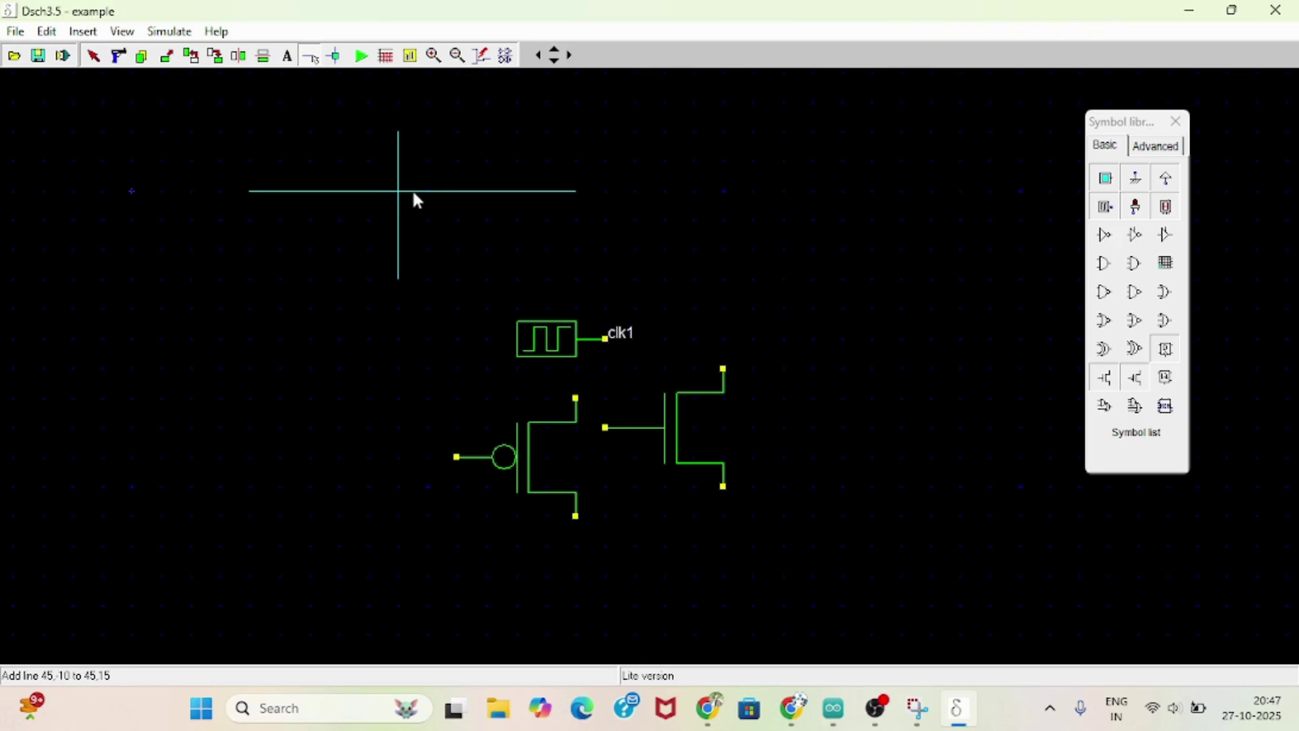
left_click(339, 58)
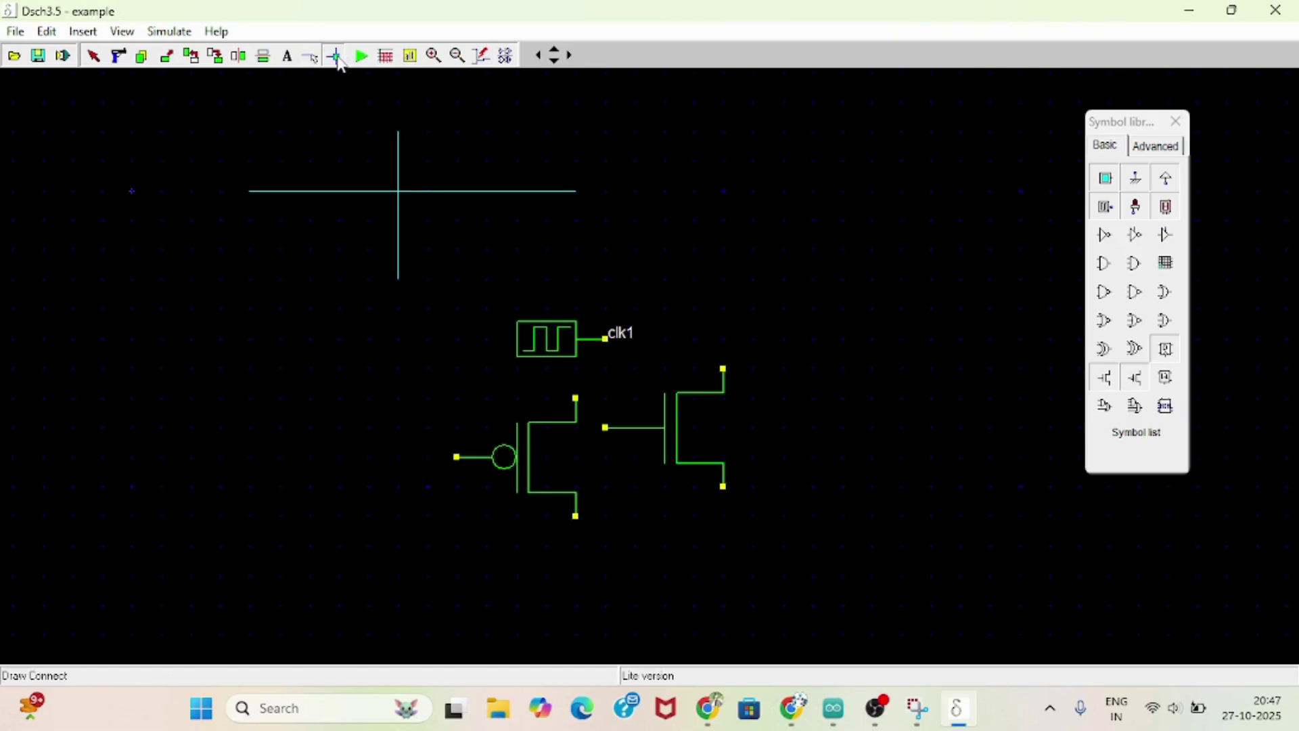
left_click(400, 192)
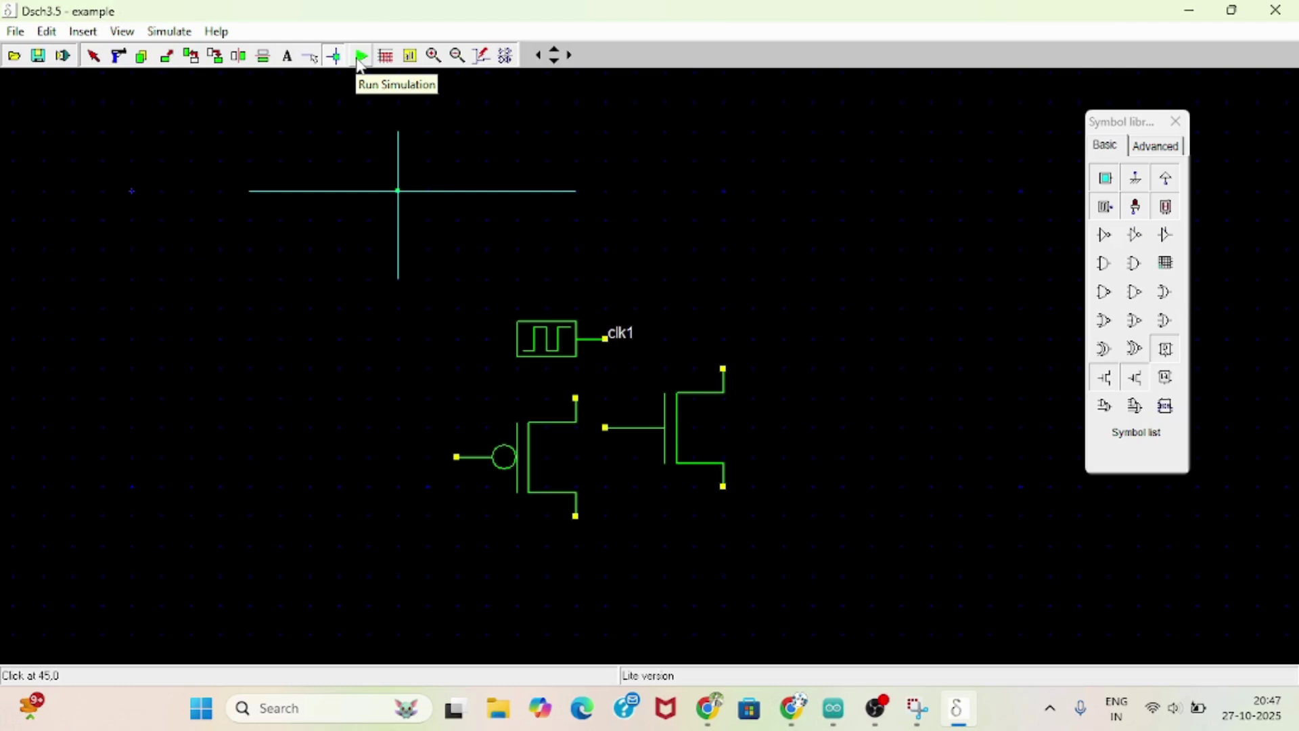
Step: Delete all remaining symbols and lines from the schematic in one area selection
left_click(387, 60)
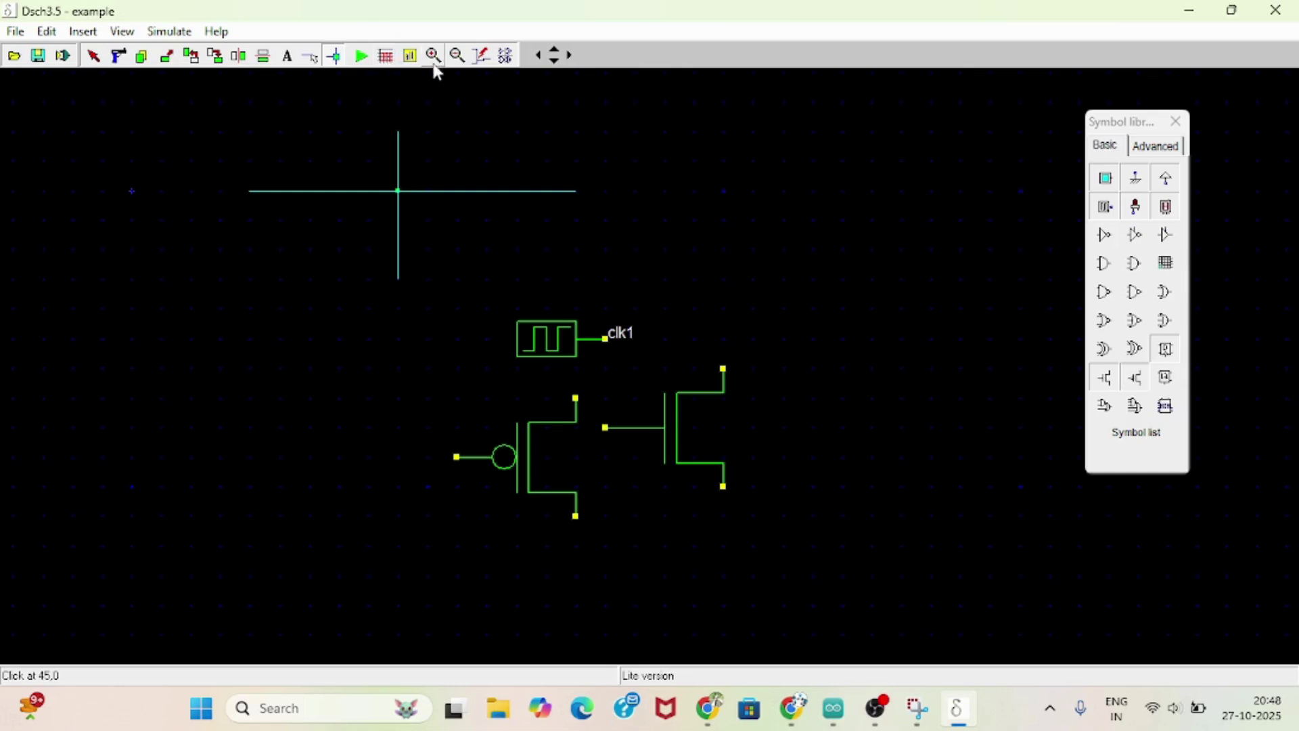
left_click(414, 60)
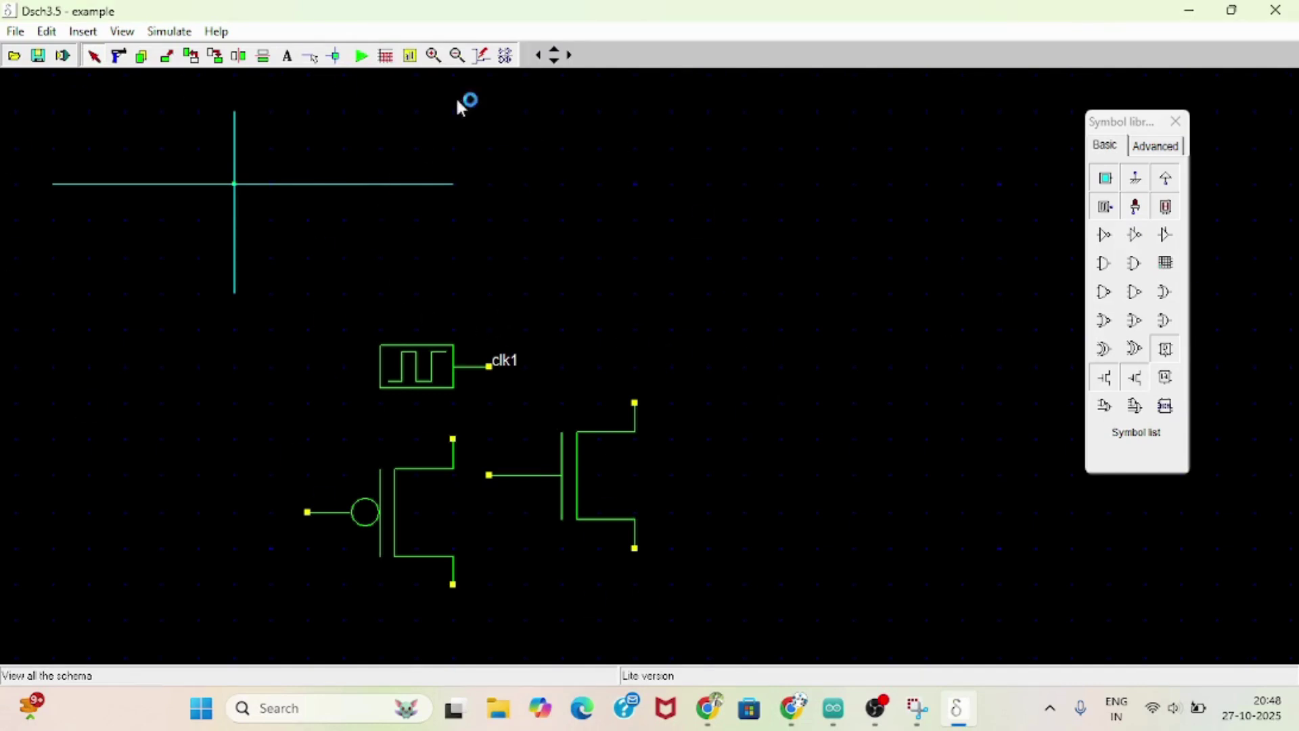
left_click(119, 55)
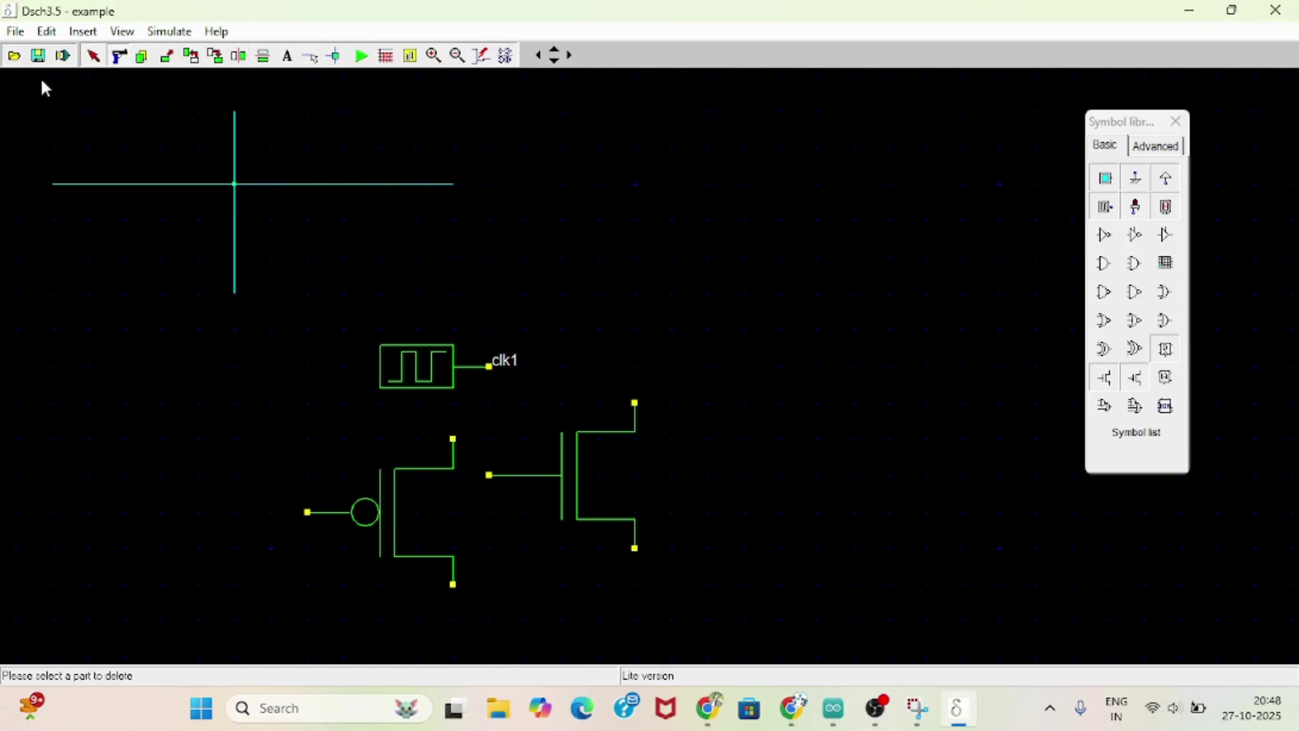
left_click_drag(44, 79, 797, 650)
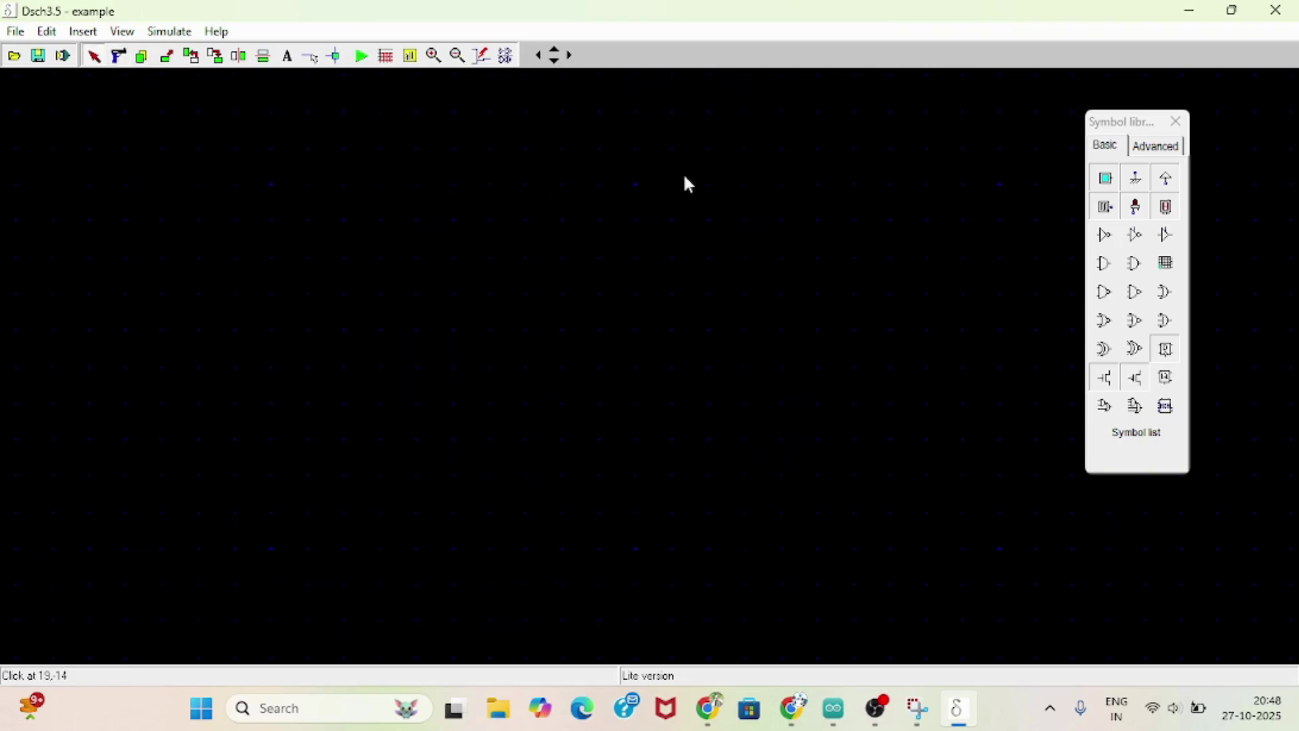
Step: Shift the symbol library slightly aside and place a two-input AND gate in the middle of the empty schematic
left_click_drag(1130, 122, 1140, 120)
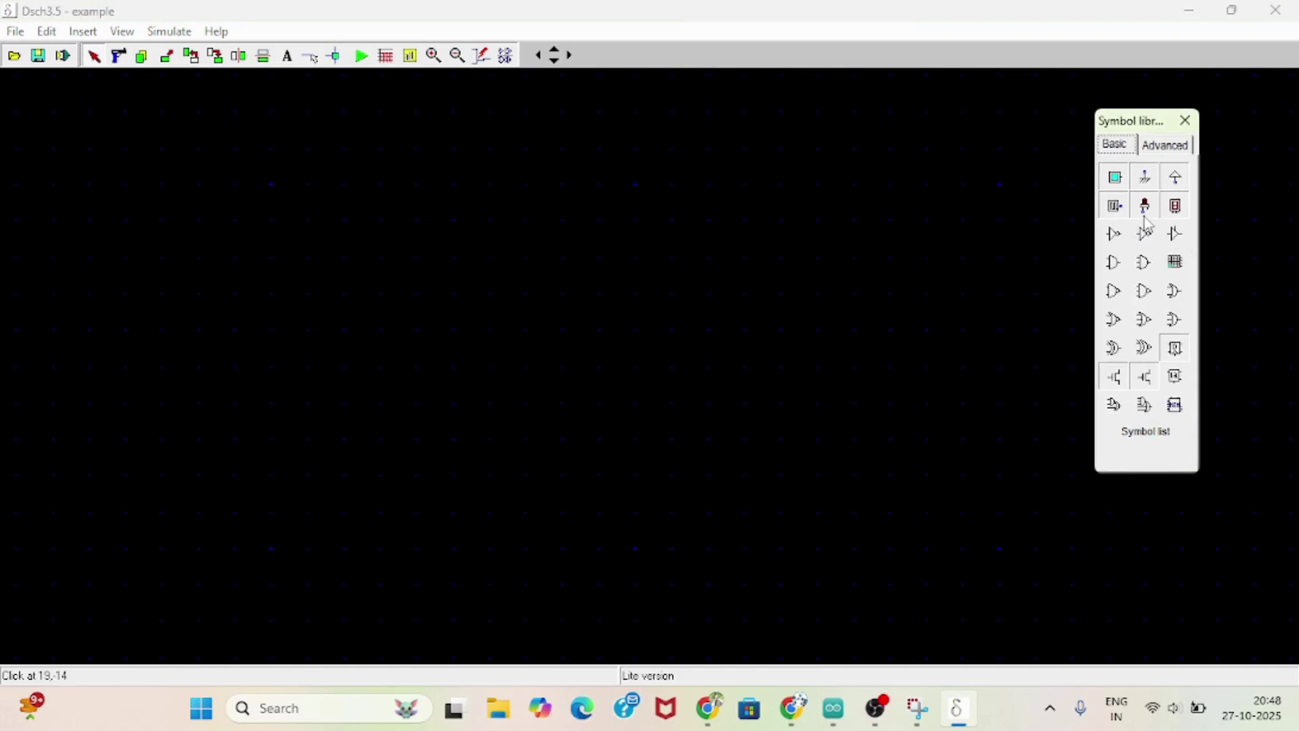
left_click(1114, 265)
left_click(708, 418)
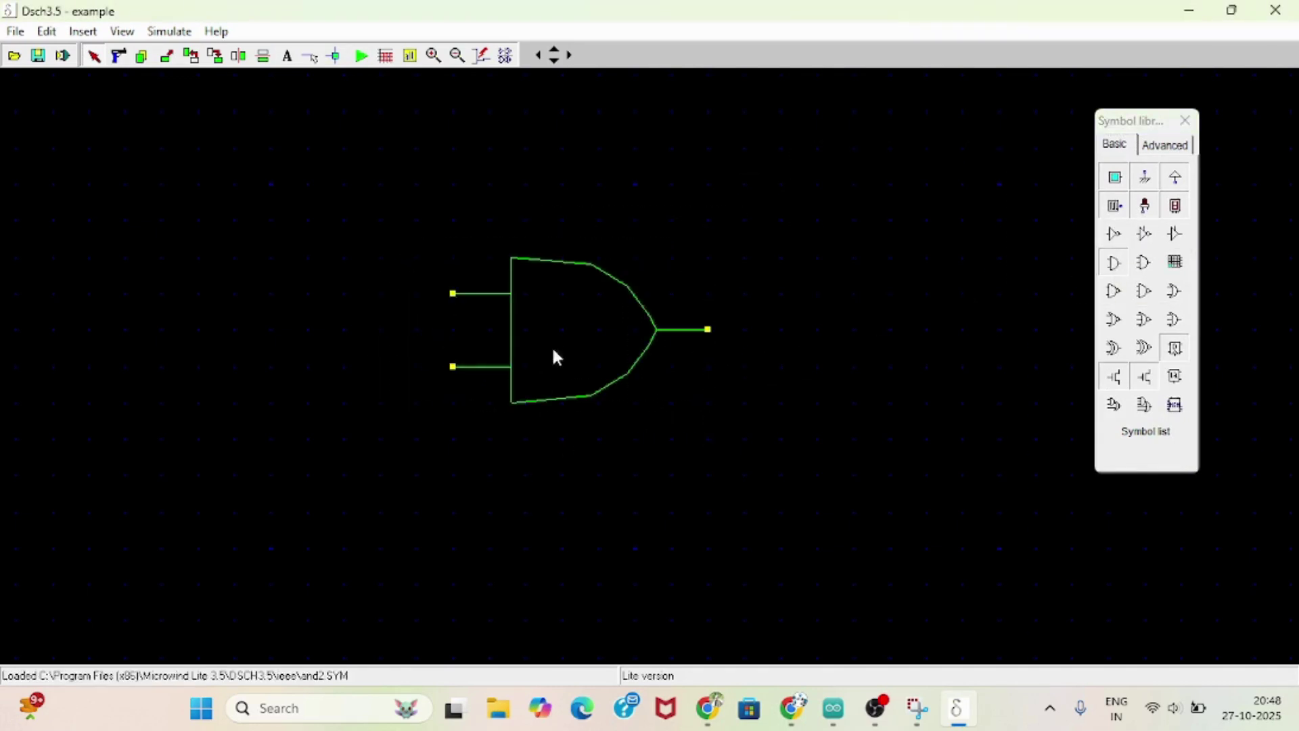
Step: Place two input buttons in line with the AND gate's inputs and an output light beyond its output
left_click(1115, 178)
left_click(1144, 179)
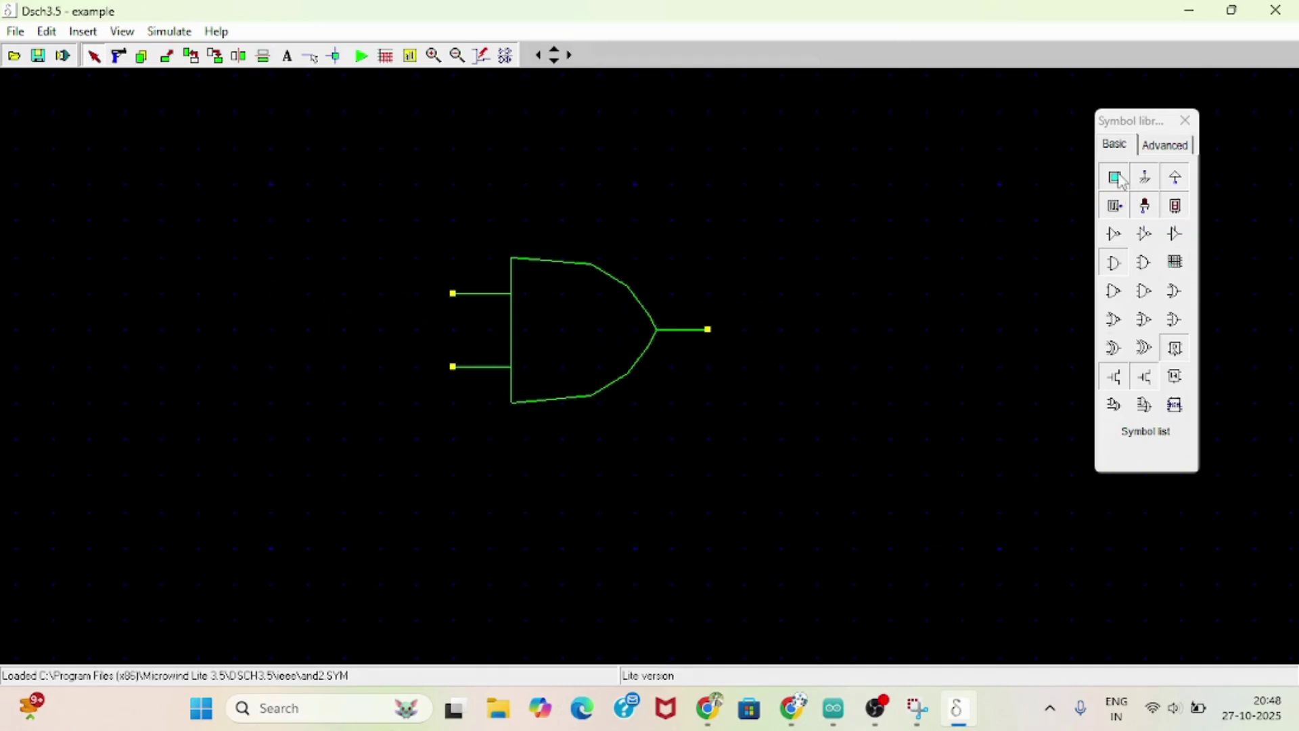
left_click(371, 331)
left_click(1115, 177)
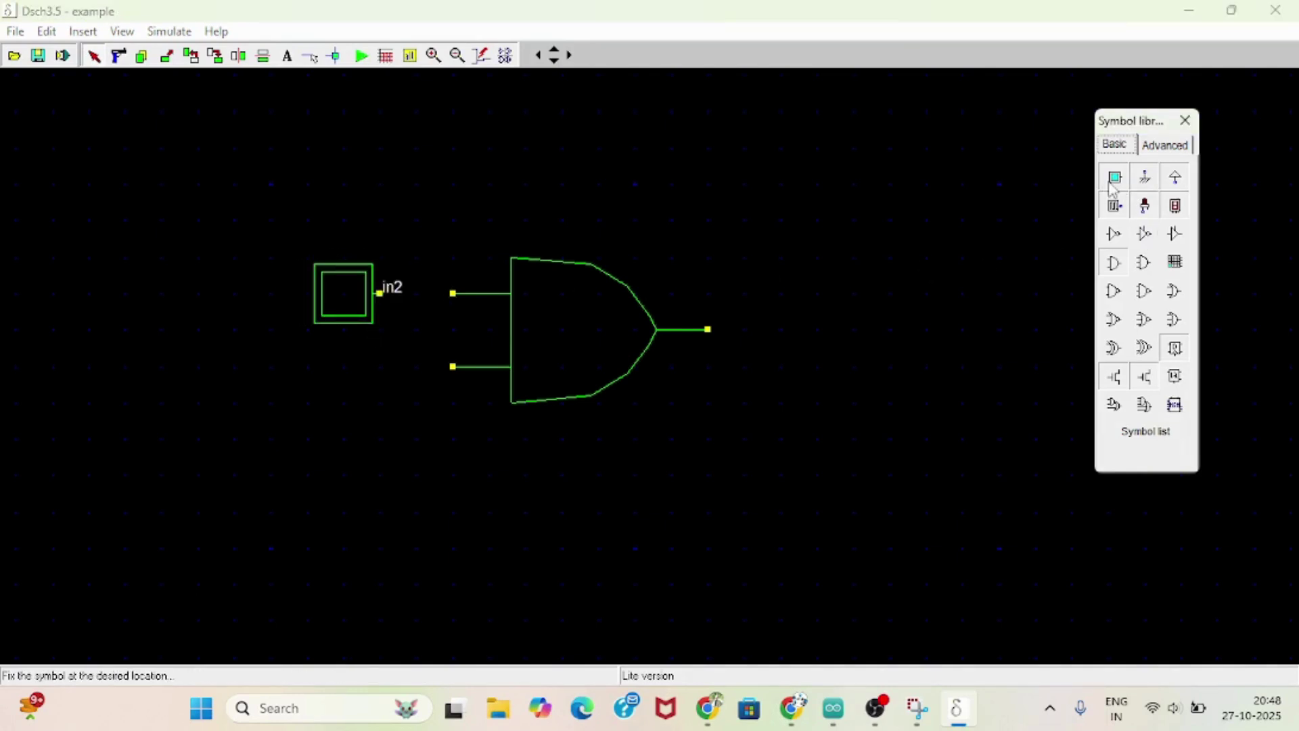
left_click(377, 412)
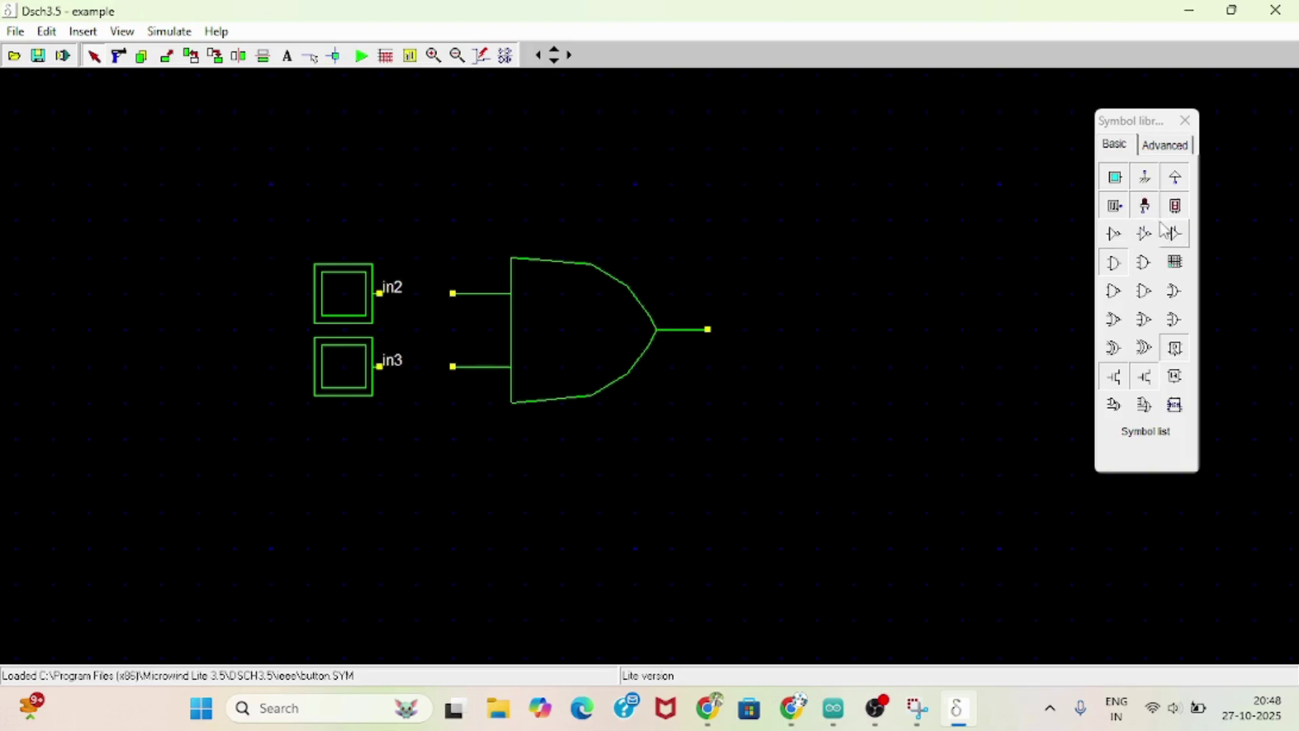
left_click(1144, 206)
left_click(807, 339)
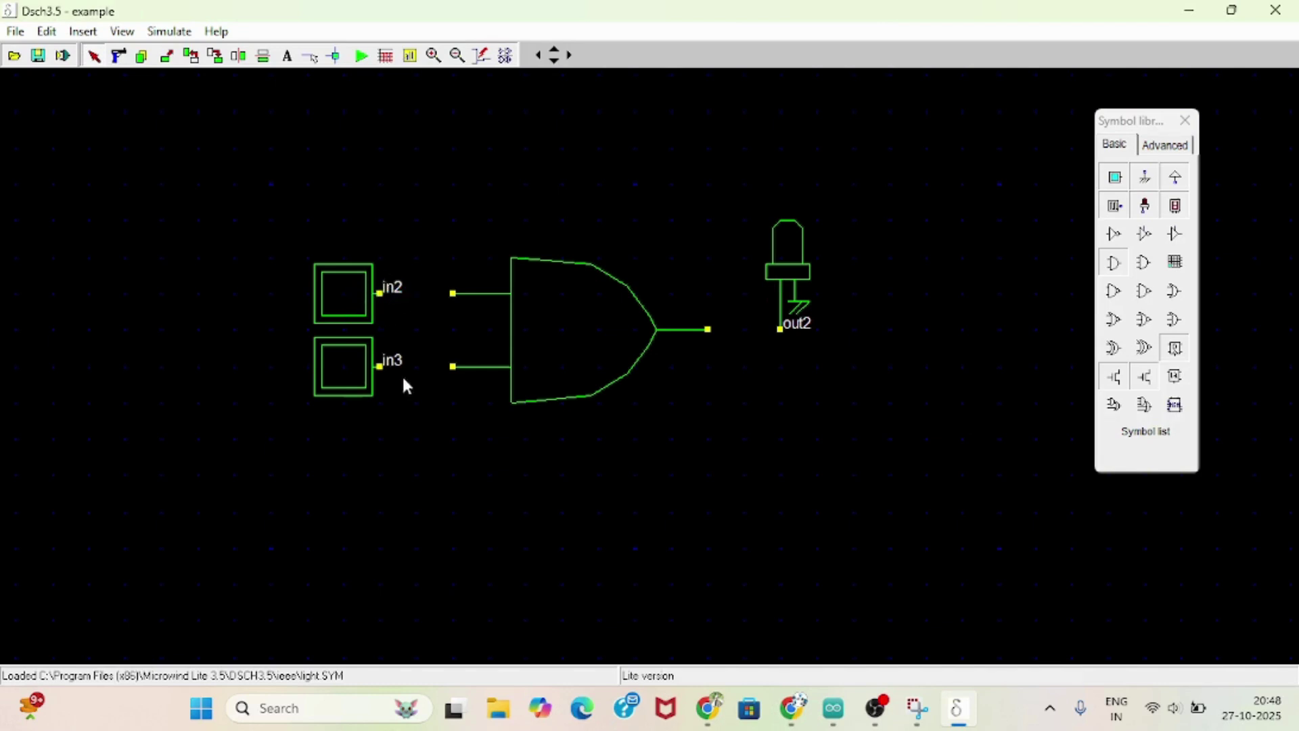
Step: Rename the upper input button A and the lower input button B
double_click(340, 308)
left_click(304, 197)
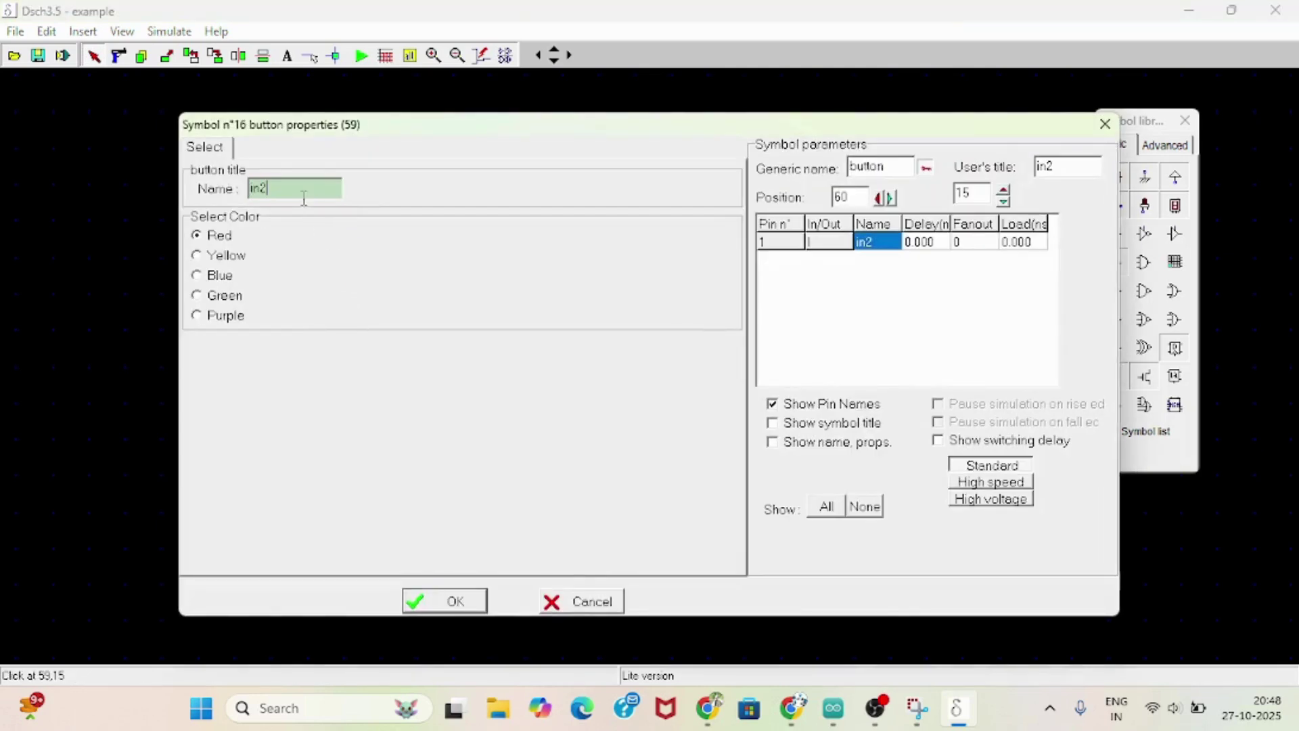
left_click_drag(304, 198, 226, 196)
type("in3")
key("Return")
double_click(360, 369)
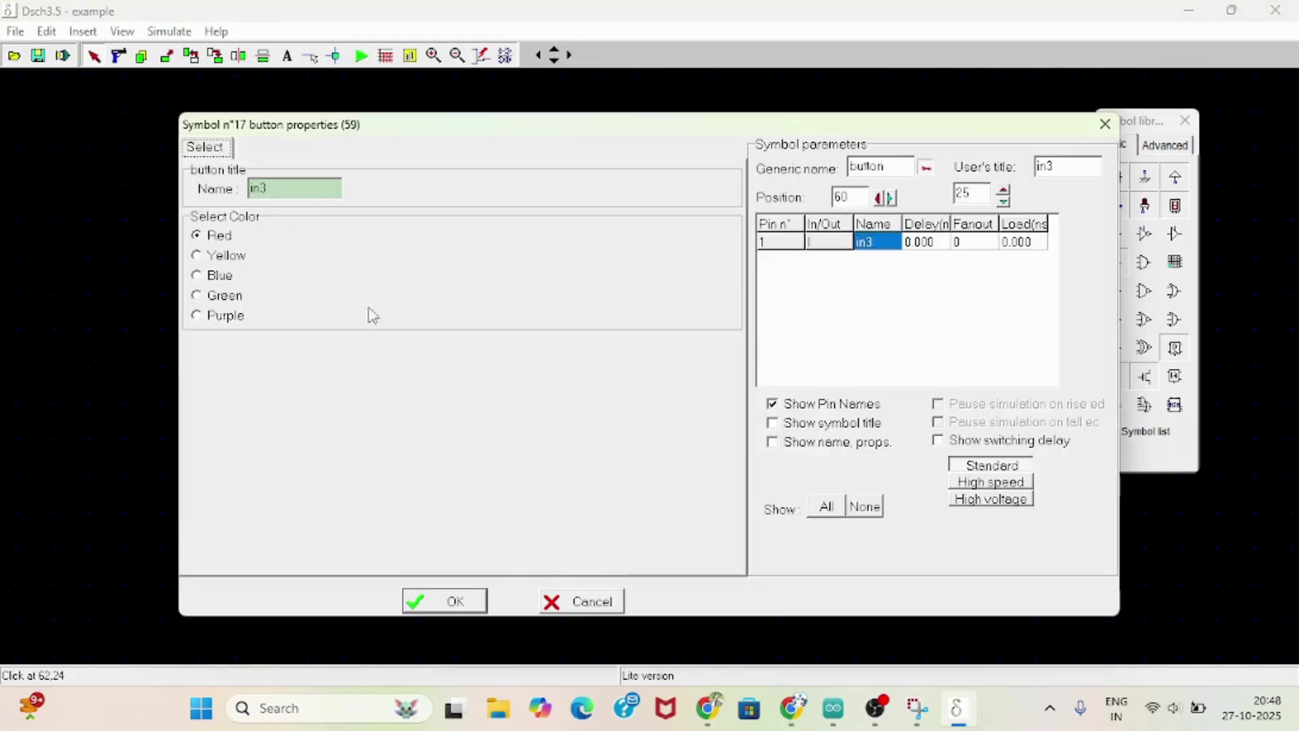
left_click_drag(283, 189, 188, 194)
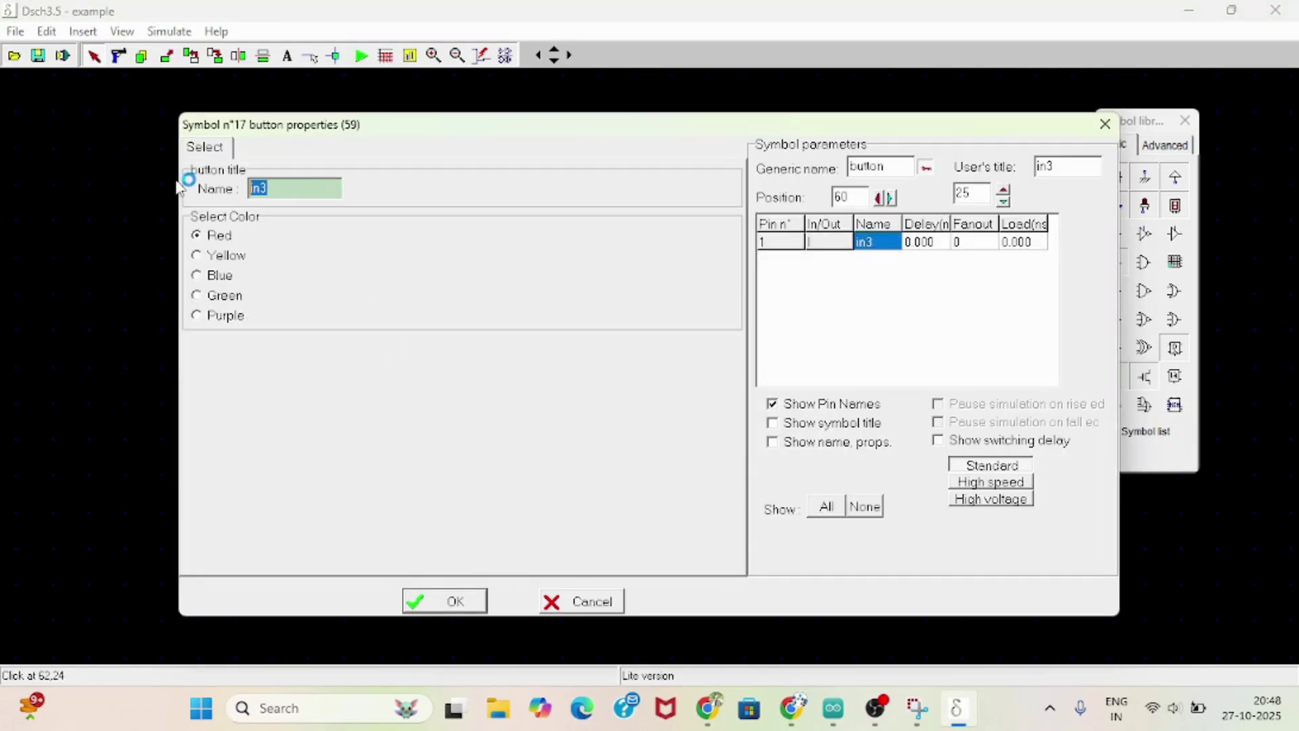
type("B")
key("Return")
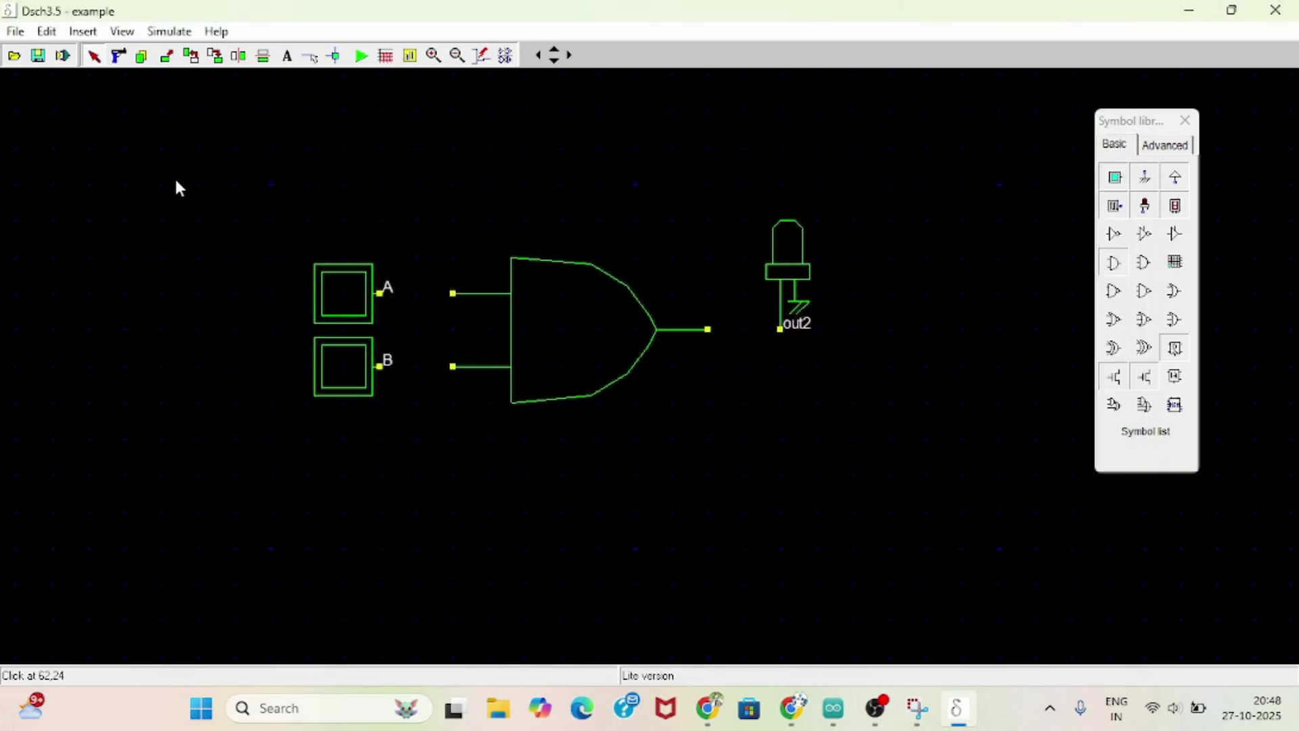
Step: Rename the output light Y
double_click(797, 264)
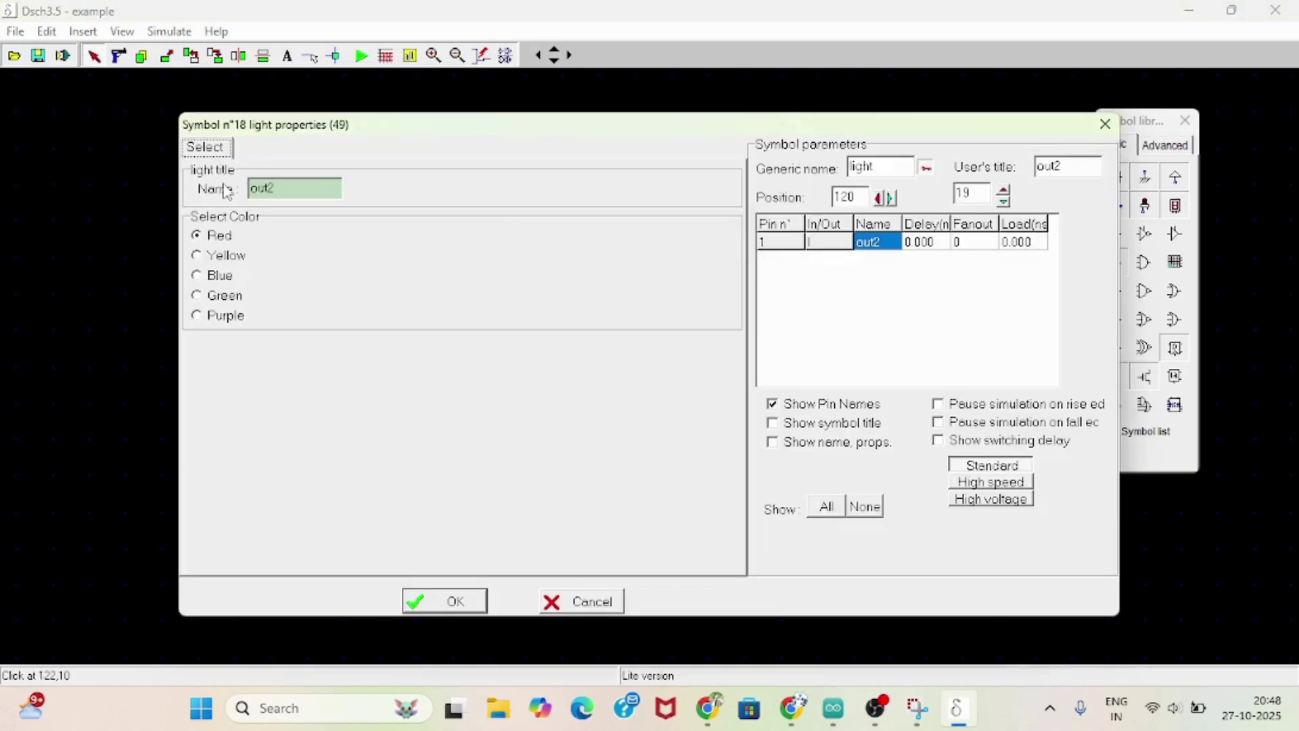
left_click_drag(277, 189, 121, 187)
type("Y")
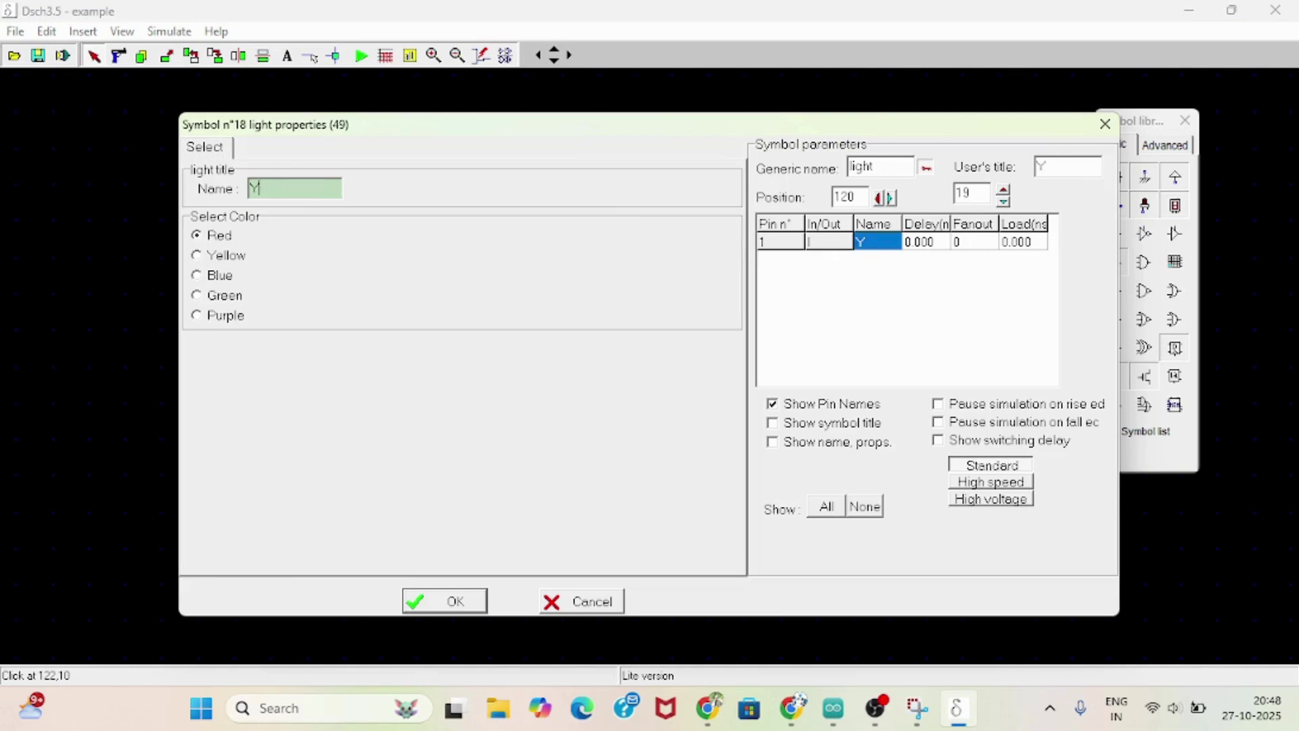
key("Return")
double_click(802, 261)
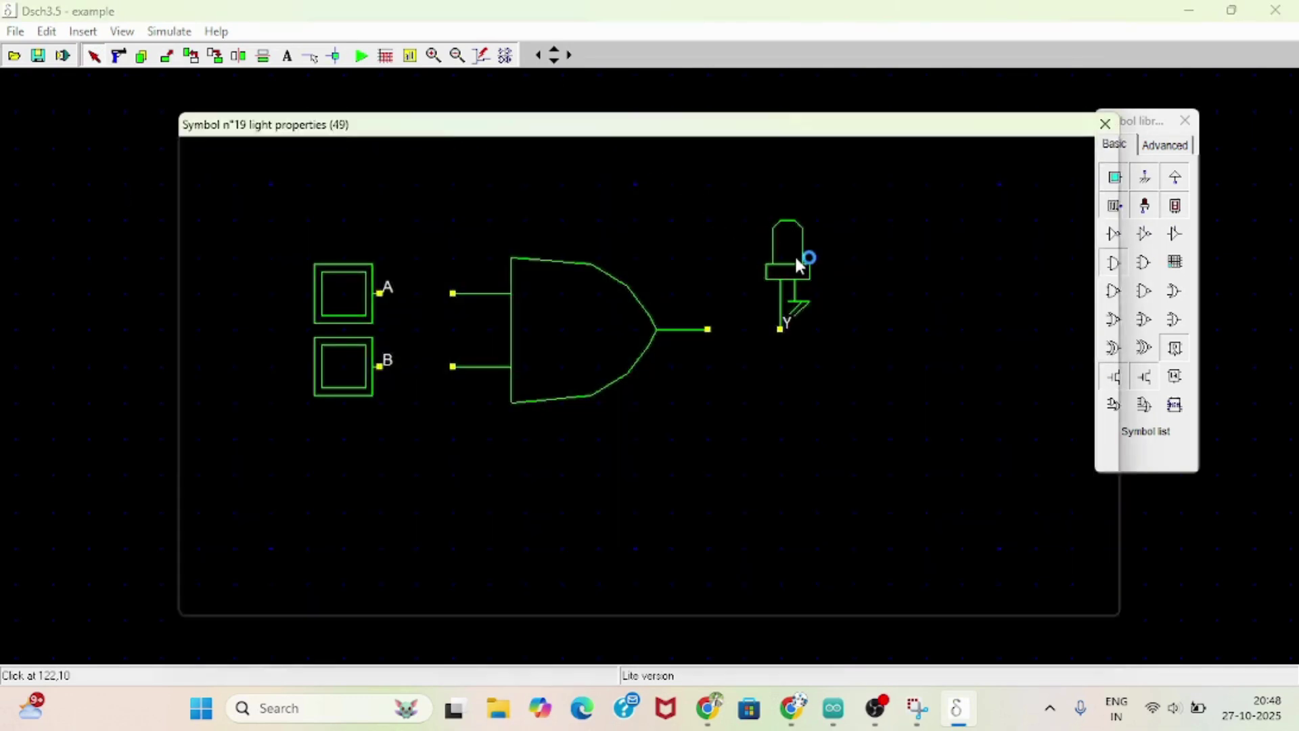
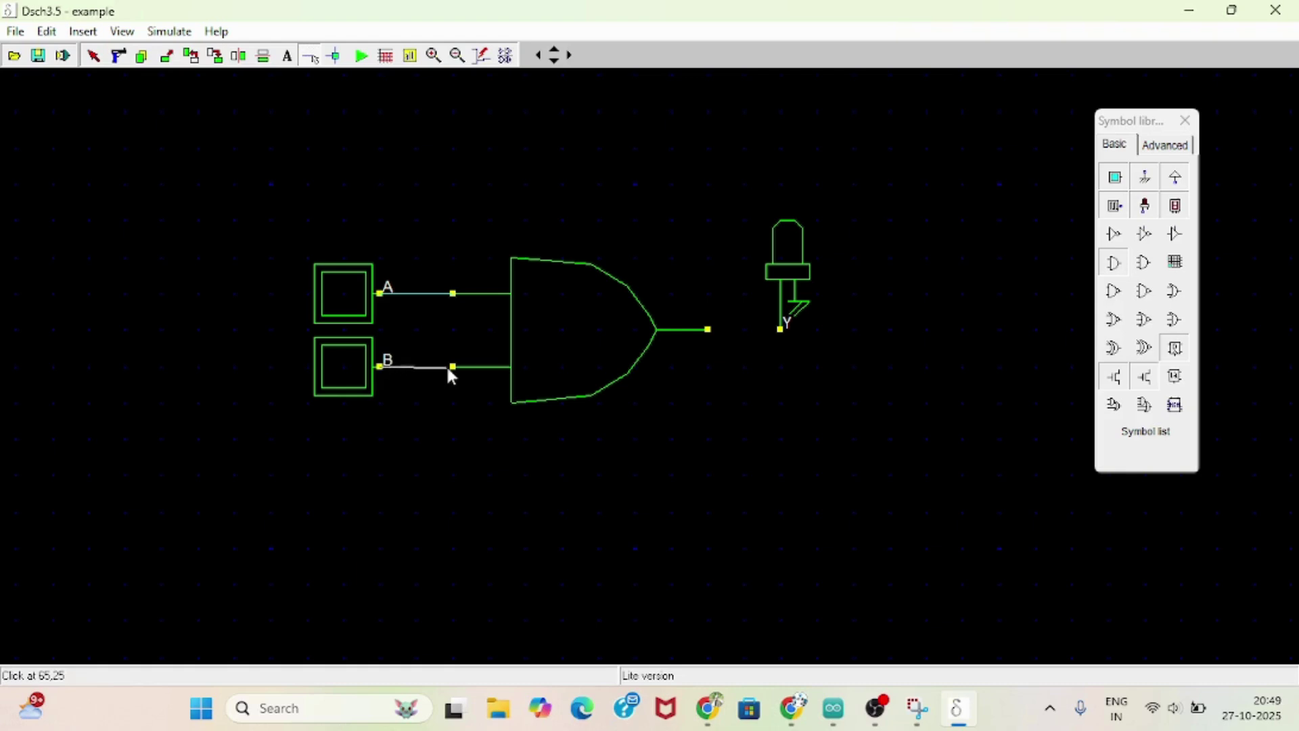
Step: Wire the AND gate's output to the pin of light Y
left_click(709, 331)
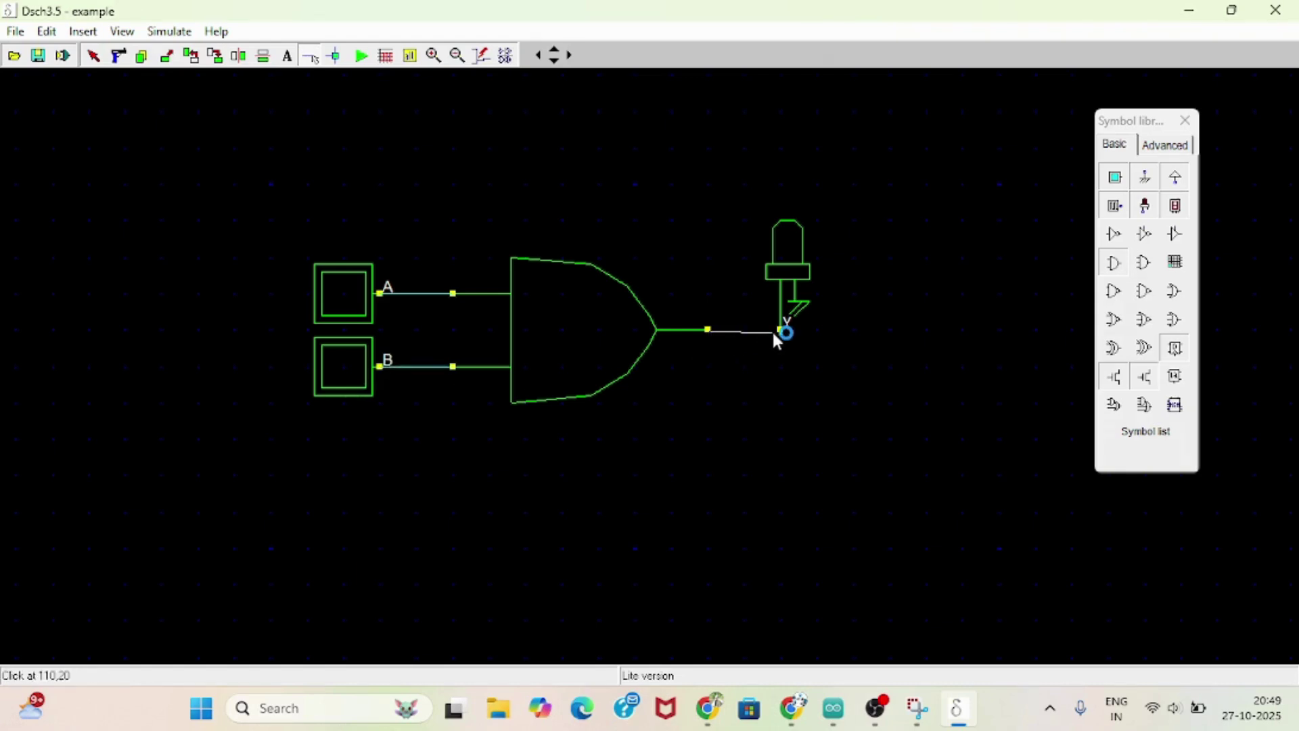
left_click_drag(774, 335, 783, 332)
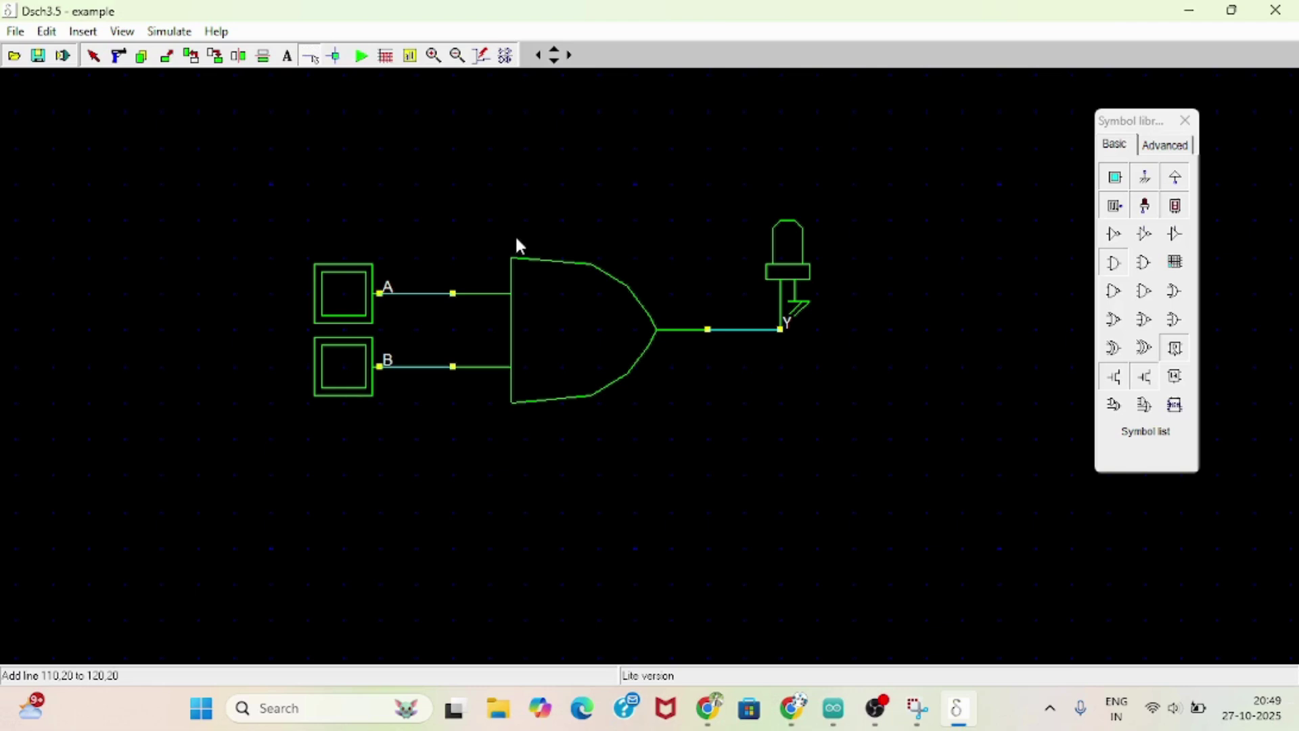
Step: Save the schematic on drive D as an SCH file named and_gt
left_click(15, 31)
left_click(31, 106)
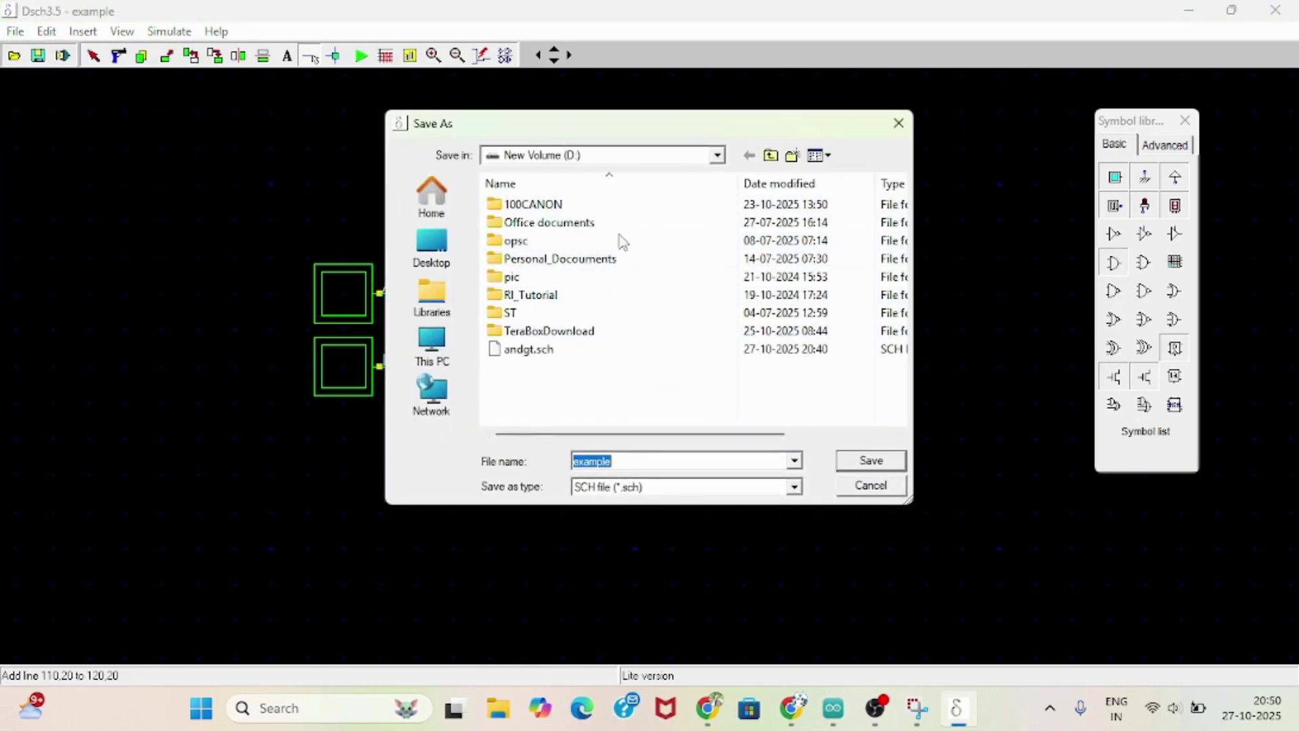
type("an")
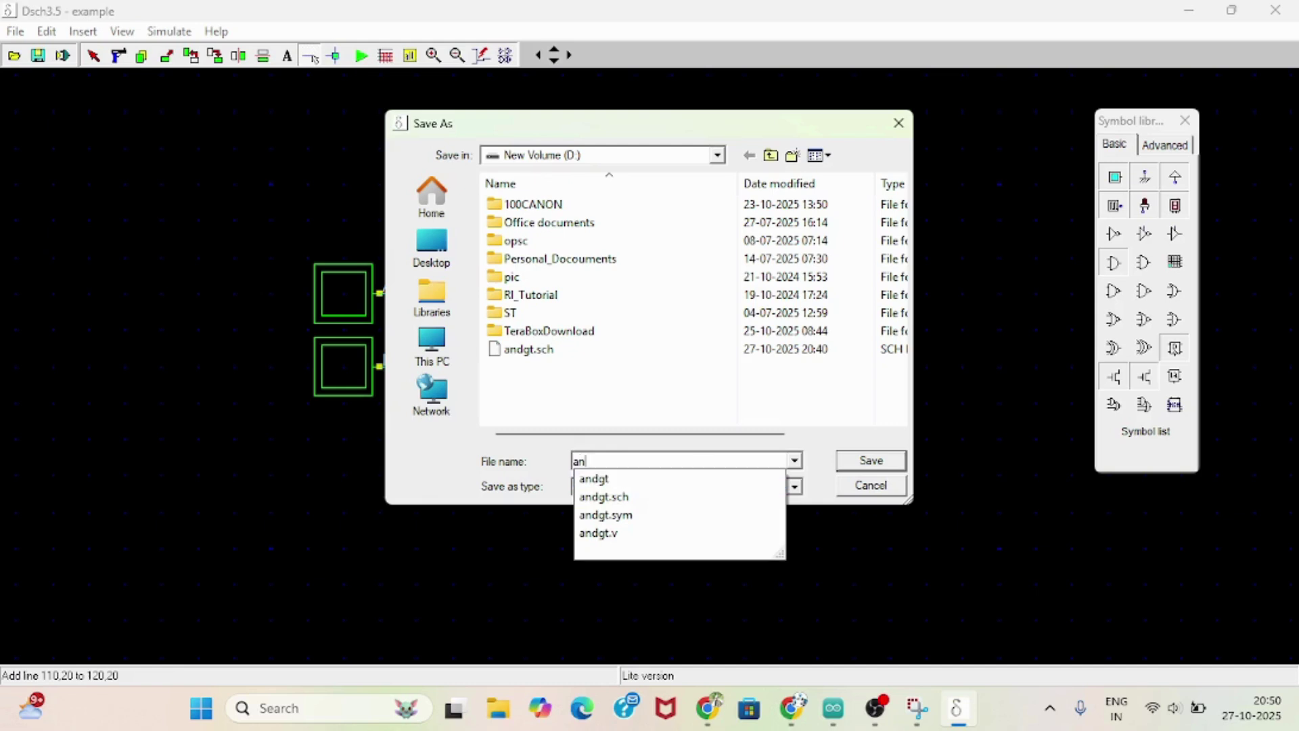
type("d_gt")
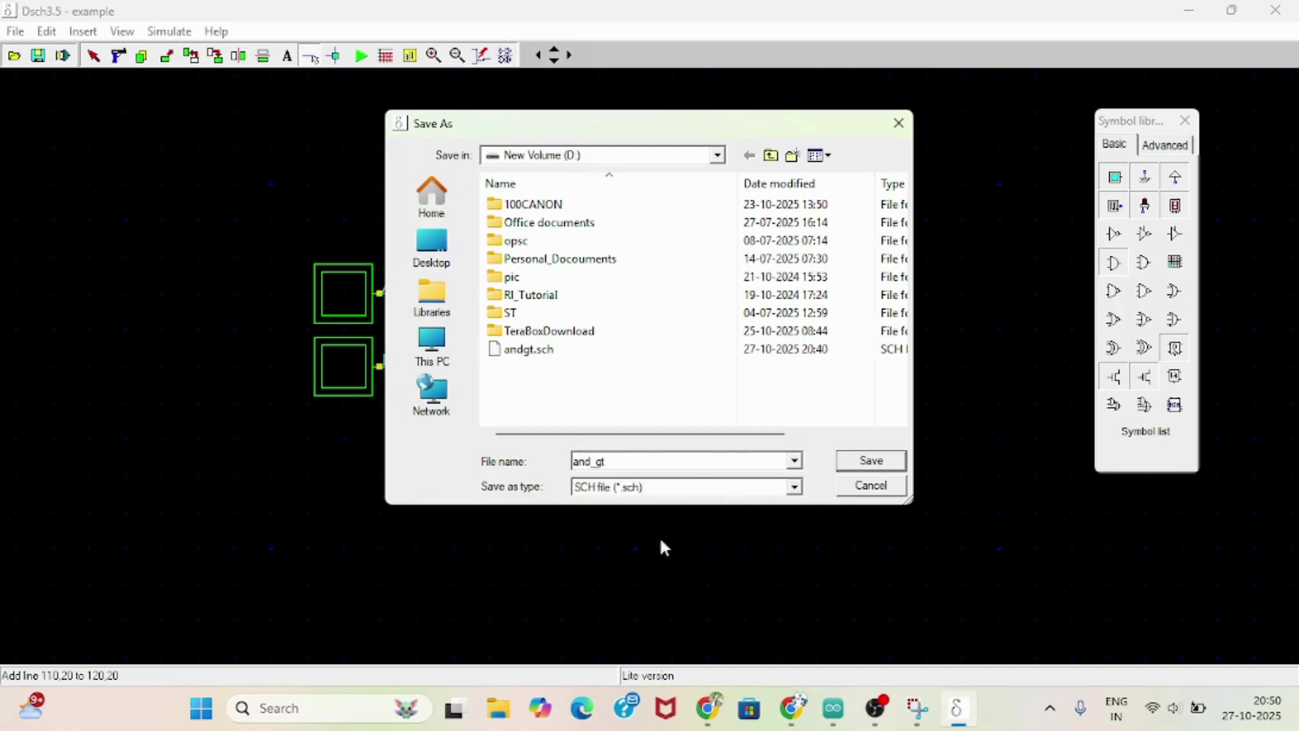
left_click(871, 460)
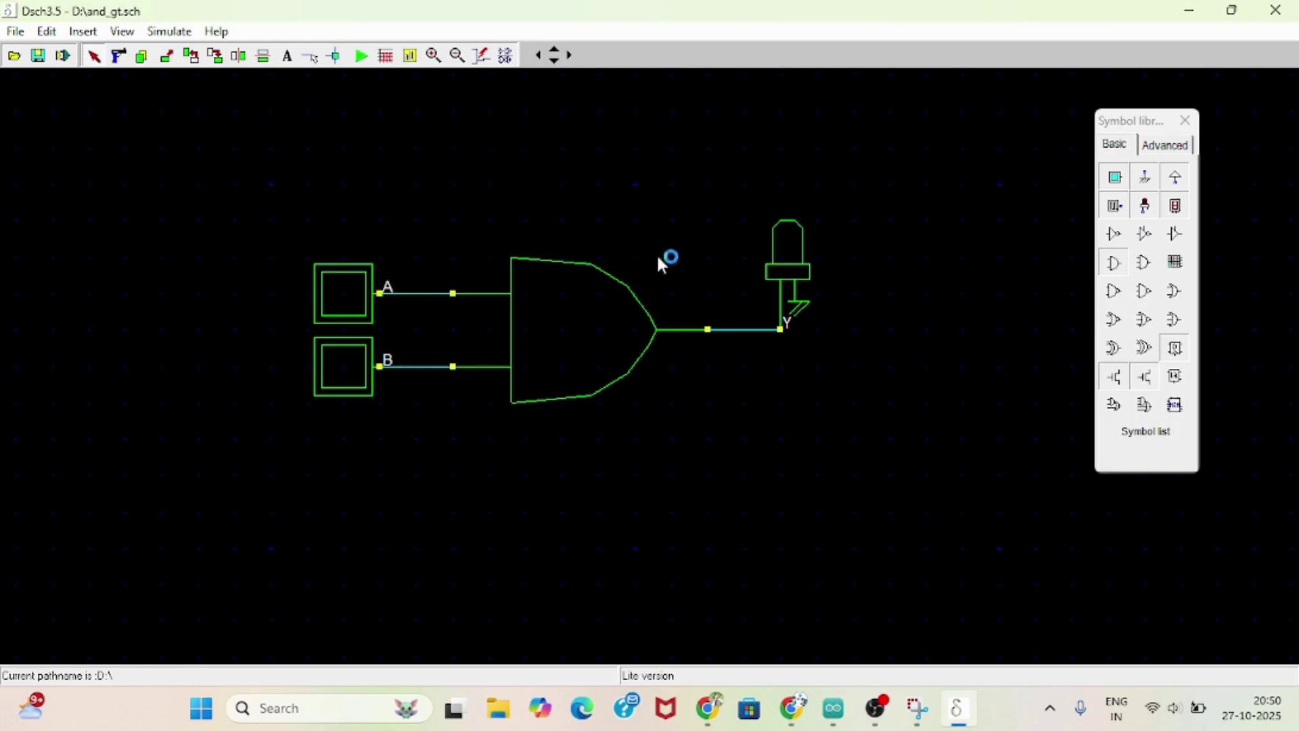
Step: Simulate the circuit and test the AND gate with only B on, only A on, and both inputs on
left_click(365, 59)
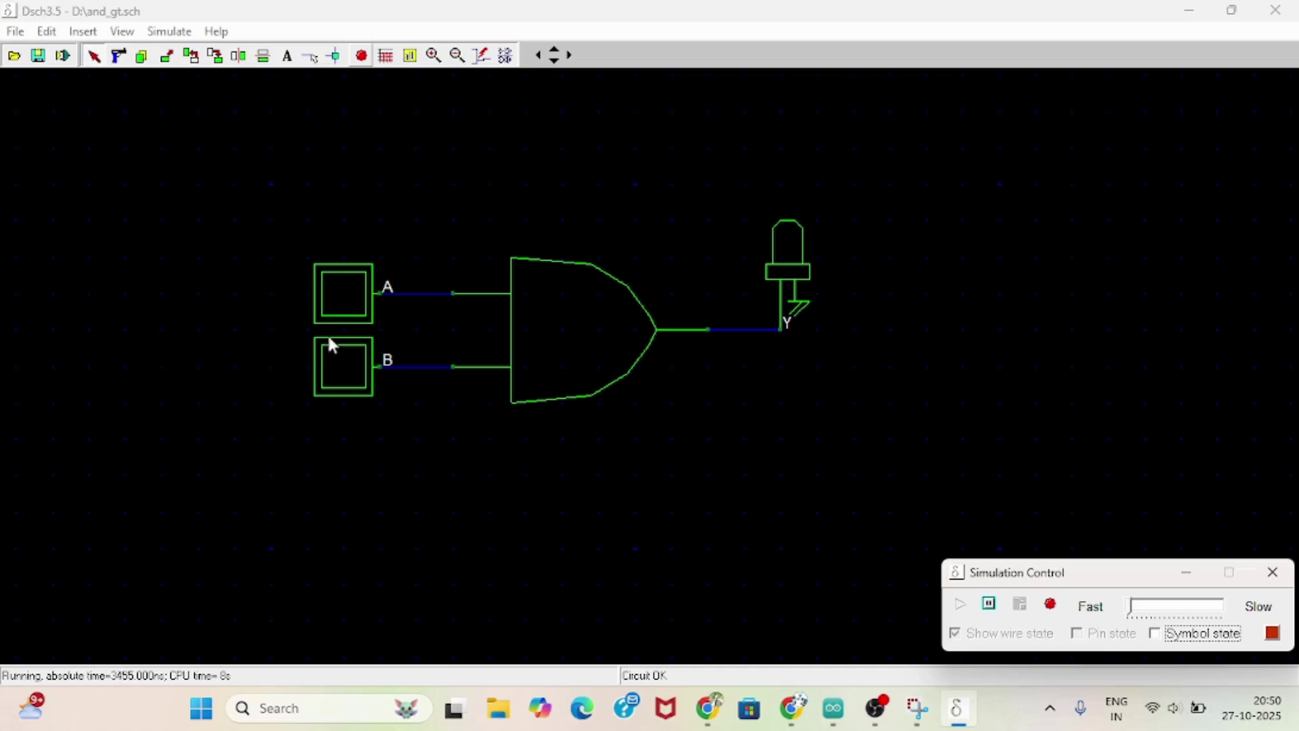
left_click(349, 361)
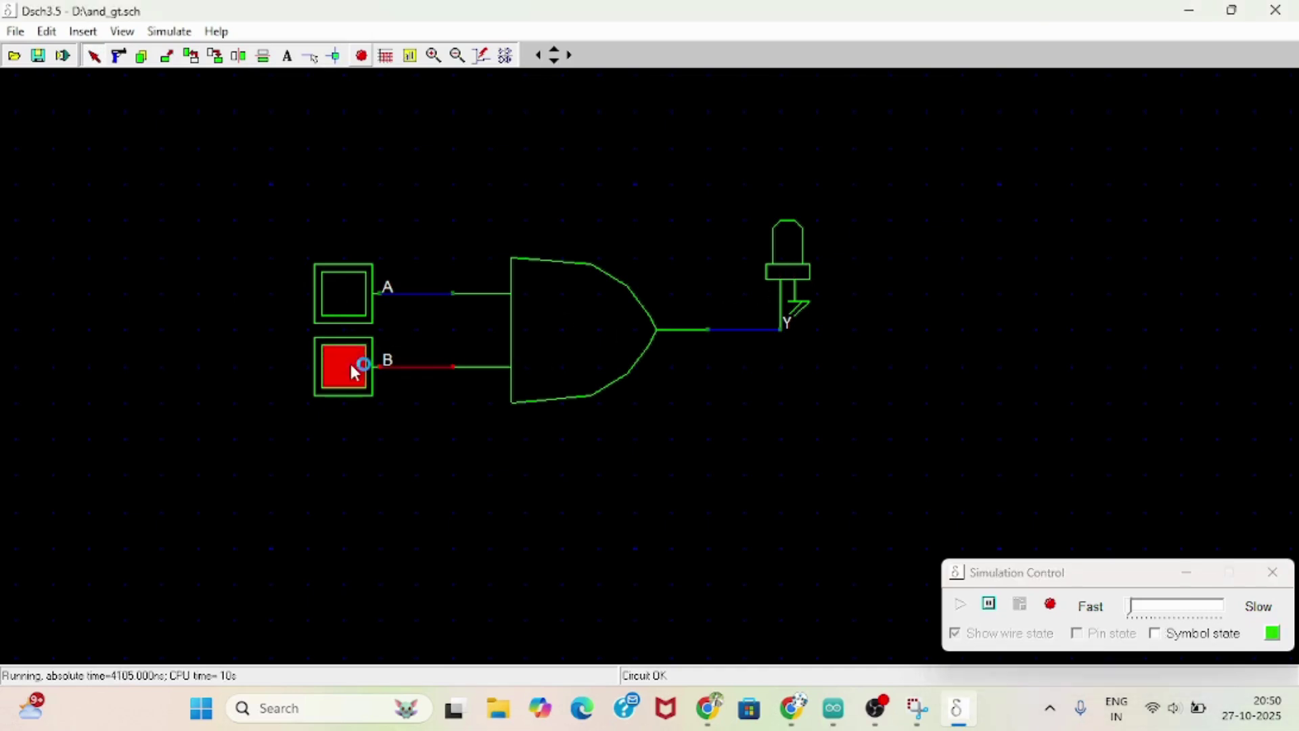
left_click(332, 360)
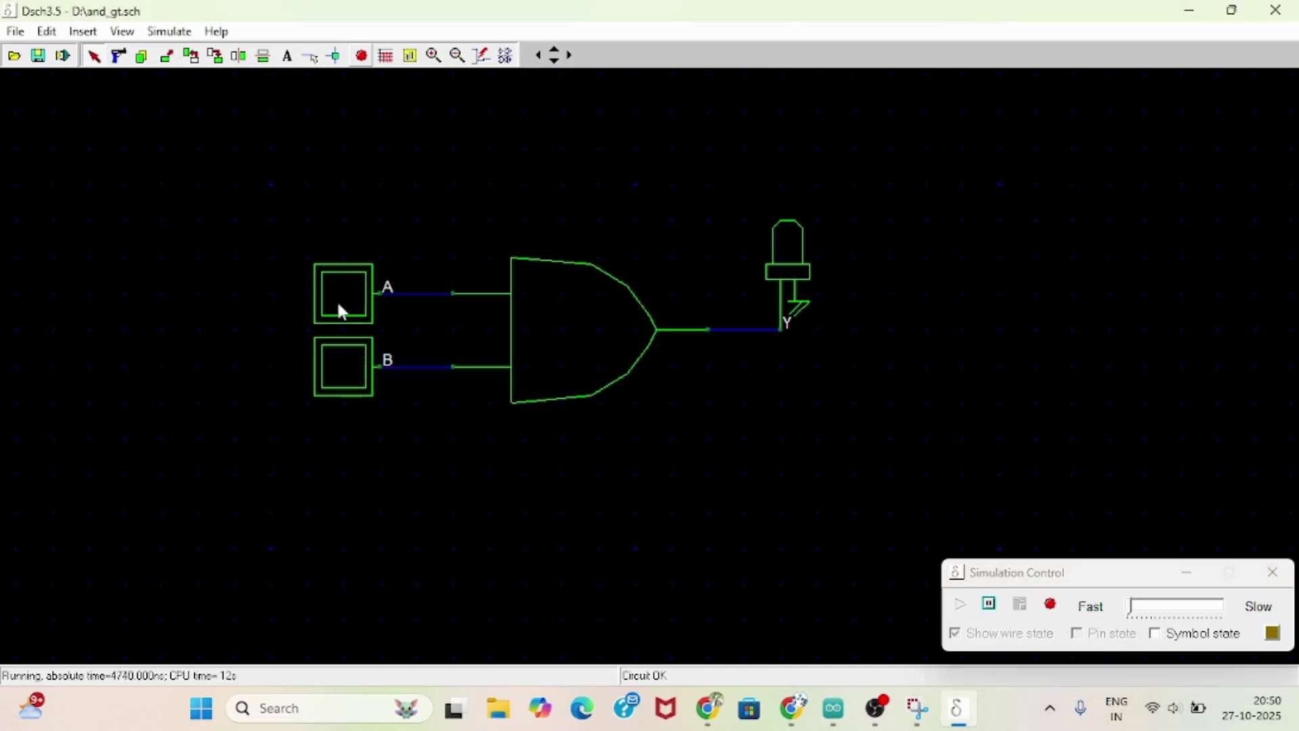
left_click(337, 298)
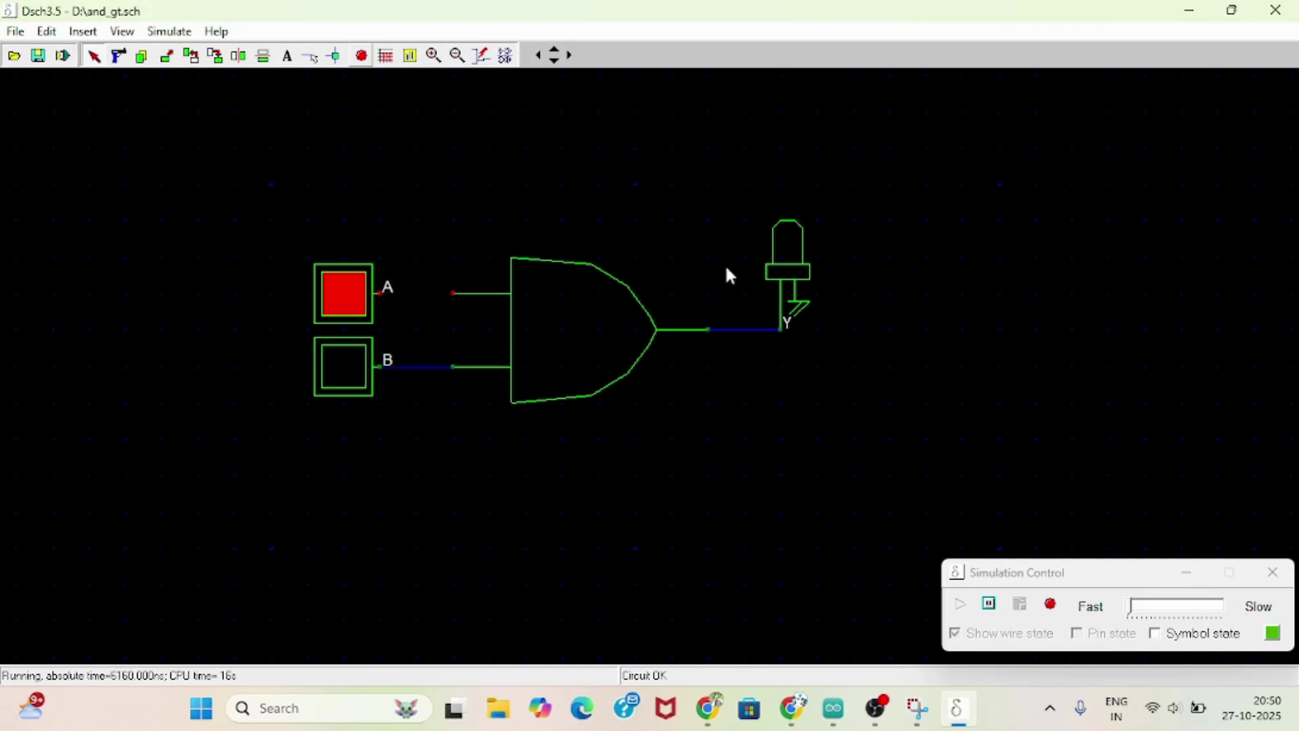
left_click(340, 373)
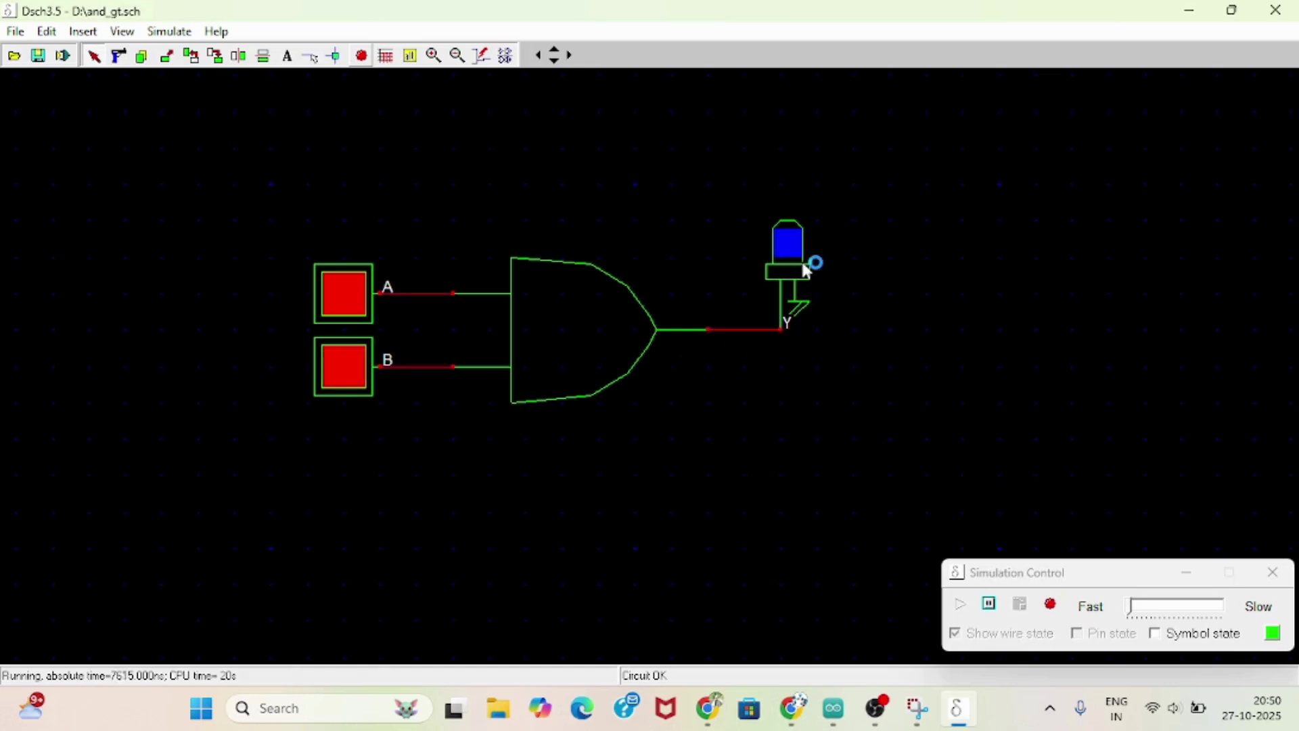
Step: Toggle inputs A and B off and on again during the simulation, finishing with both switched on
left_click(352, 306)
left_click(351, 353)
left_click(334, 319)
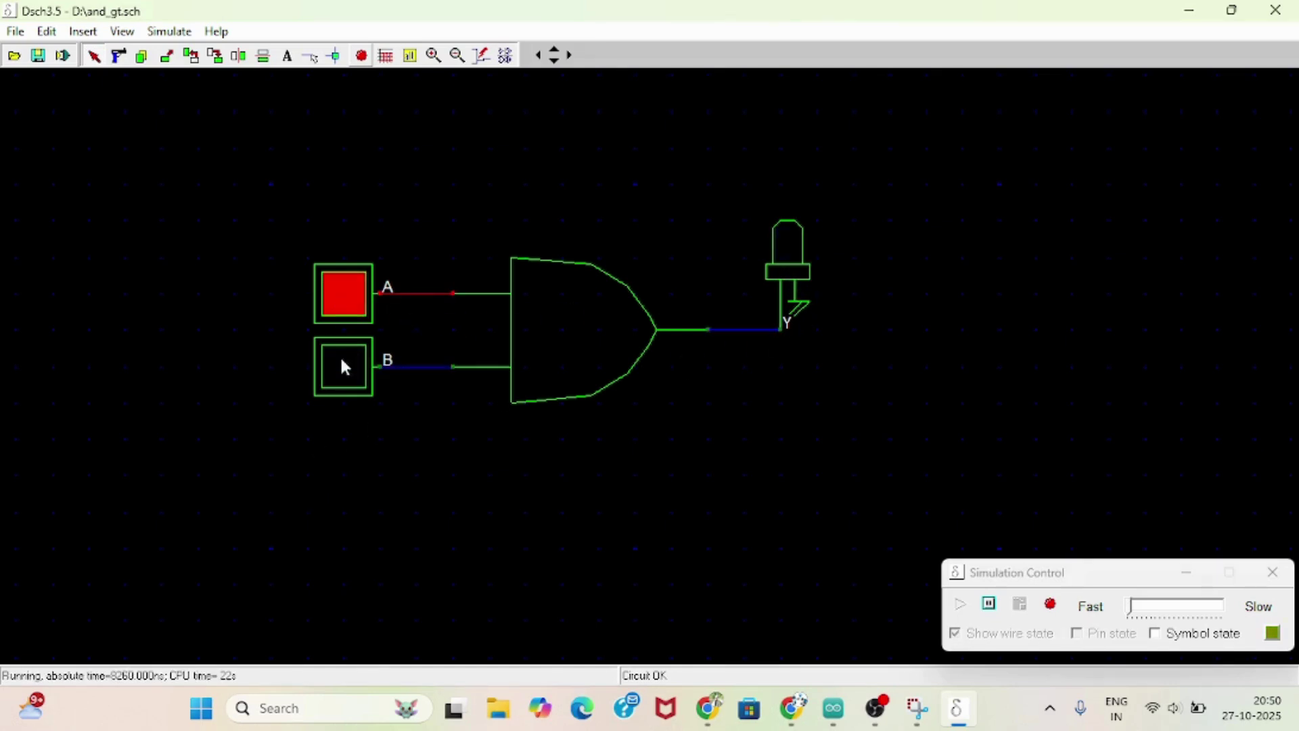
left_click(354, 288)
left_click(354, 287)
left_click(353, 353)
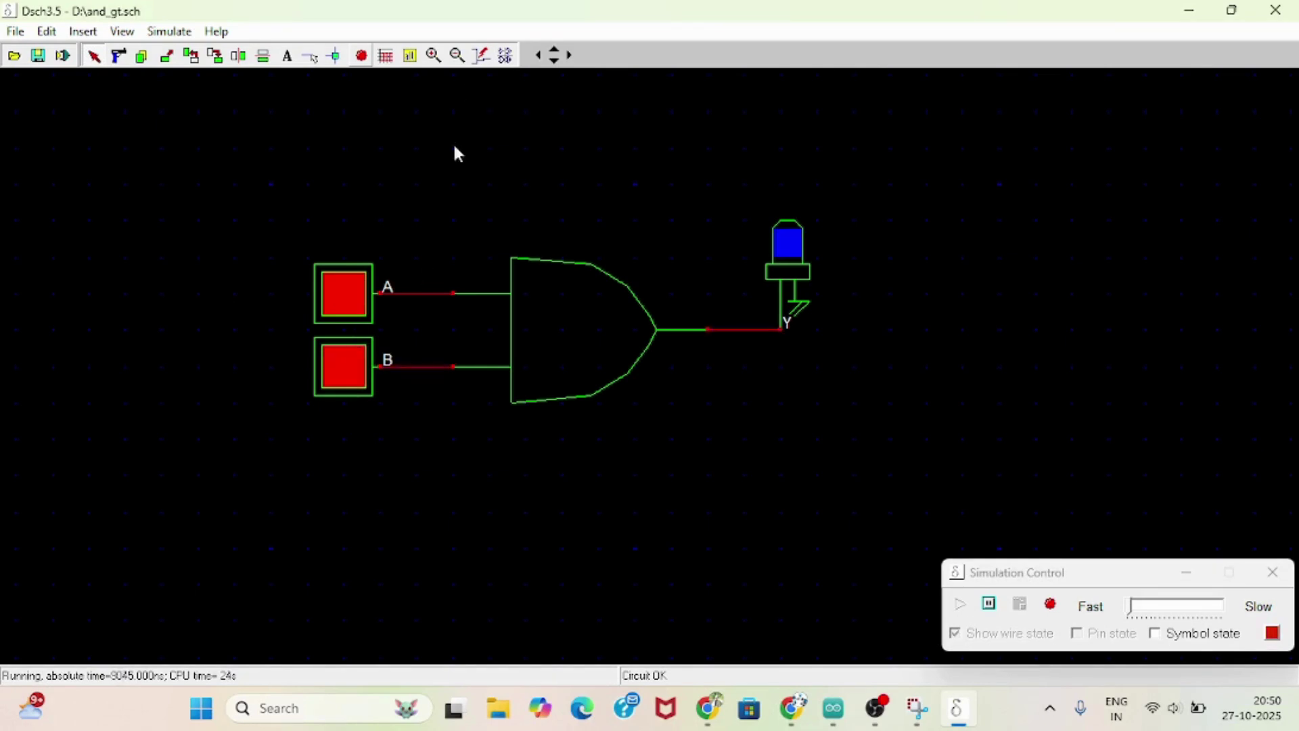
Step: Review the timing diagram of A, B and Y, and briefly rerun the simulation before ending it
left_click(386, 56)
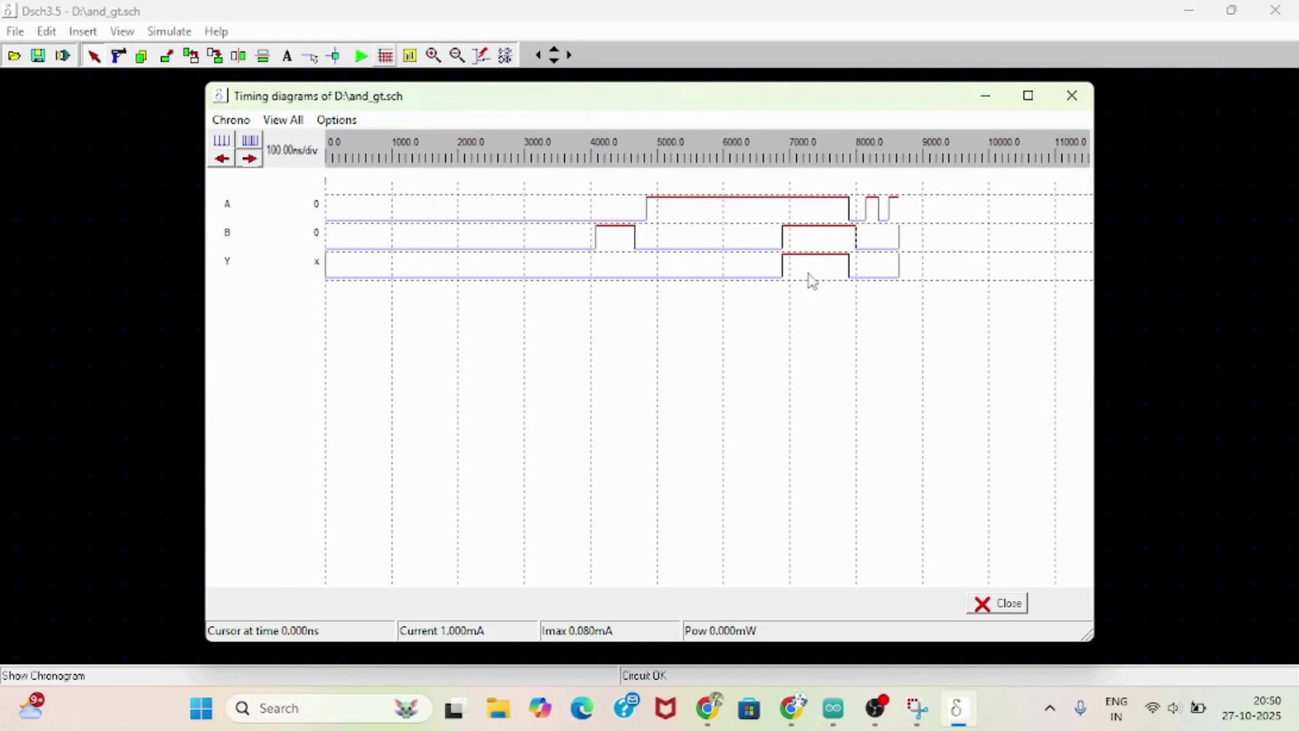
left_click(999, 603)
left_click(360, 55)
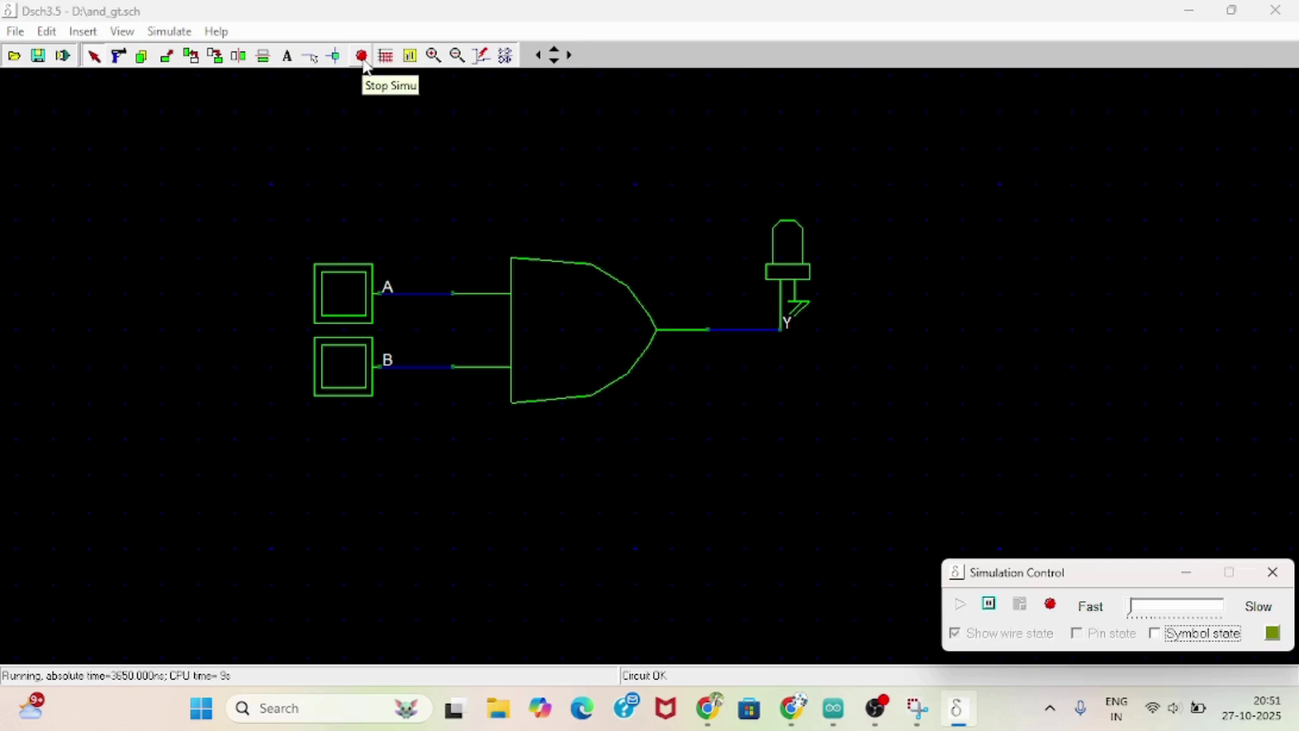
left_click(1273, 575)
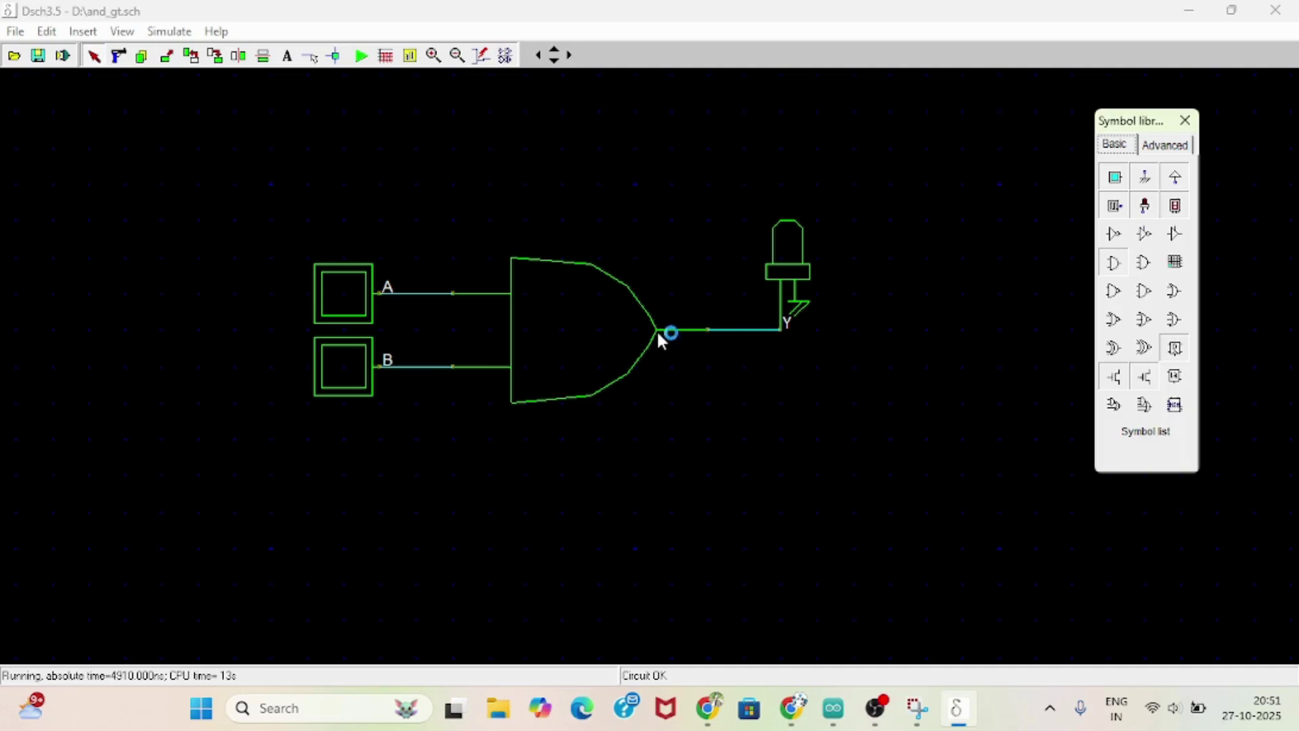
left_click(956, 709)
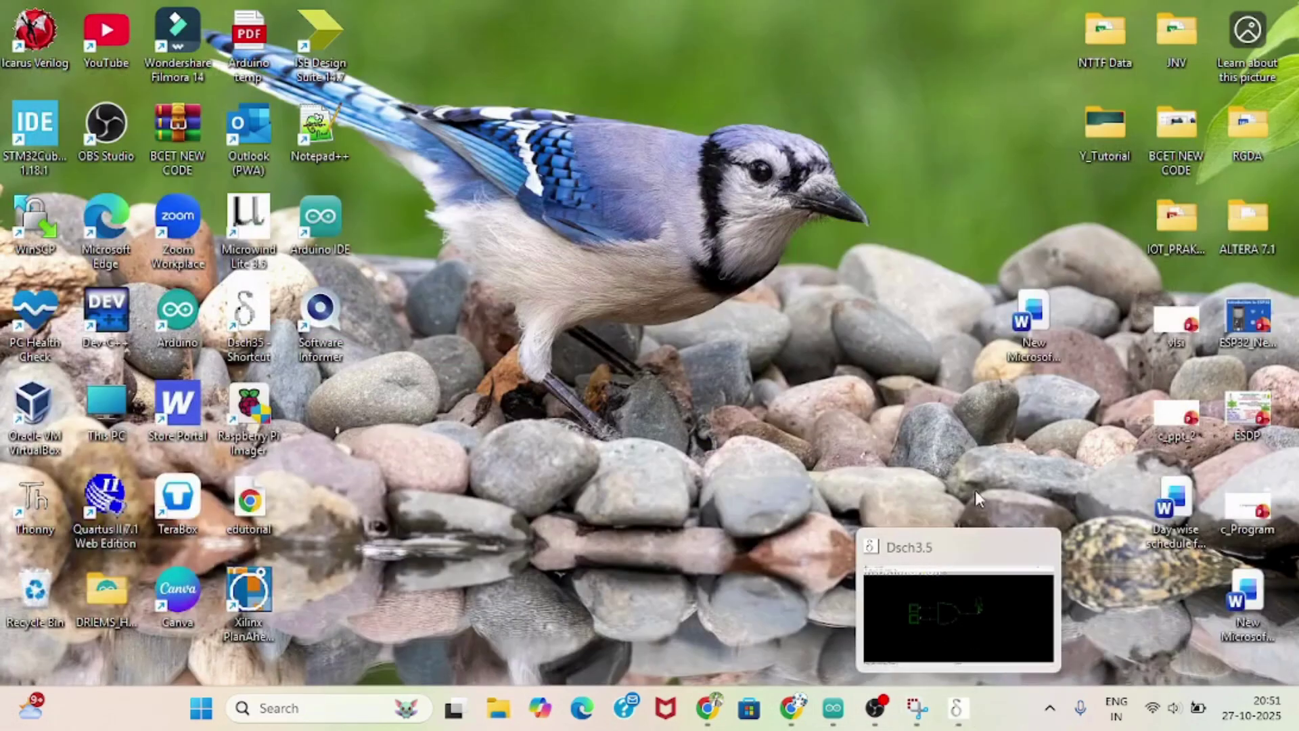
left_click(962, 720)
left_click(875, 708)
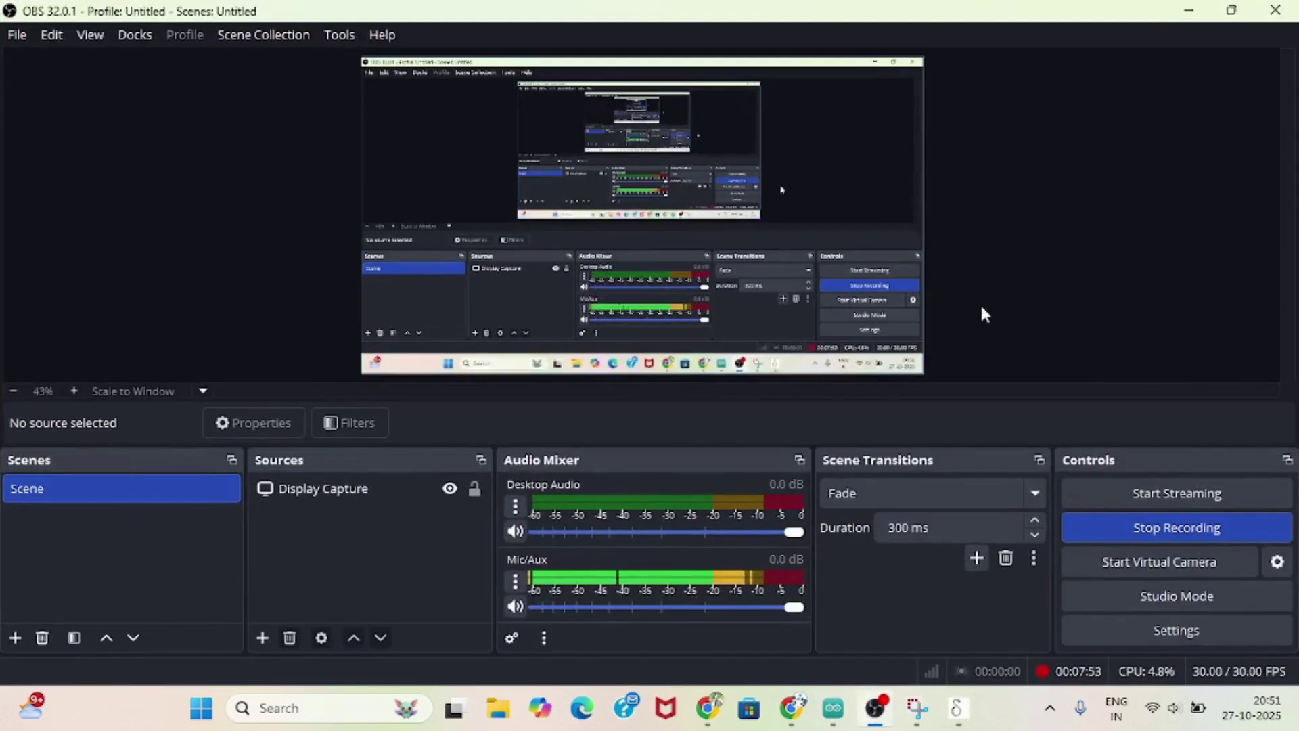
left_click(1155, 527)
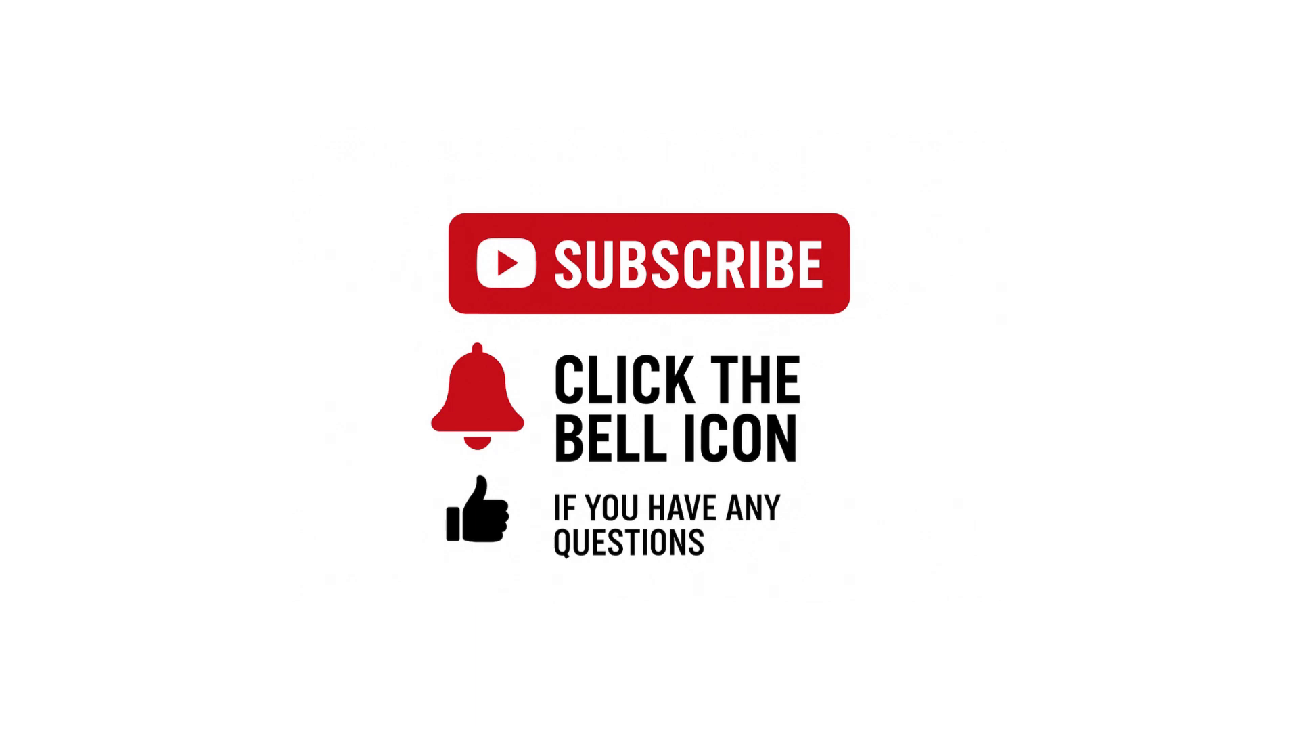